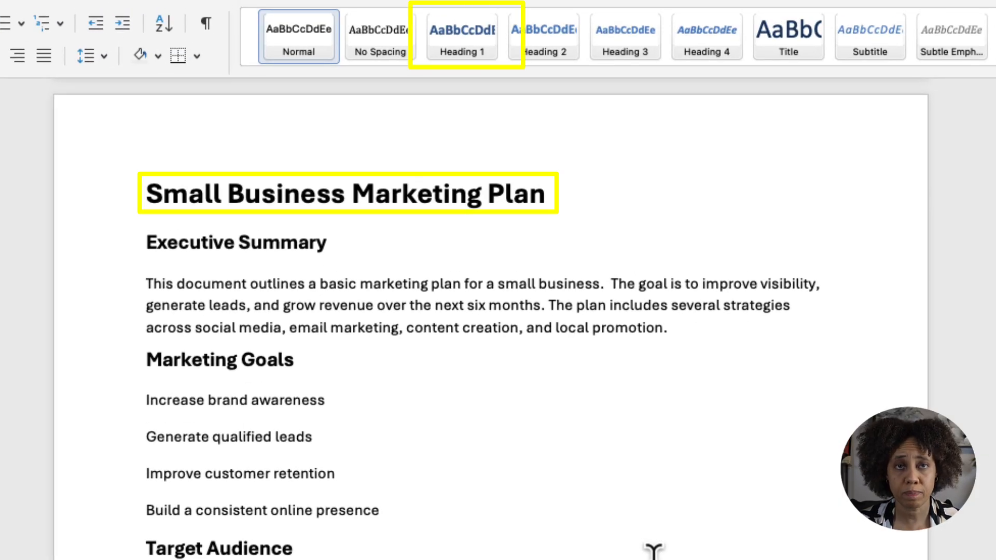
- Apply Heading 1 to the title Small Business Marketing Plan and Heading 2 to all section titles from Executive Summary to Final Recommendations
left_click_drag(554, 199, 173, 202)
left_click(461, 52)
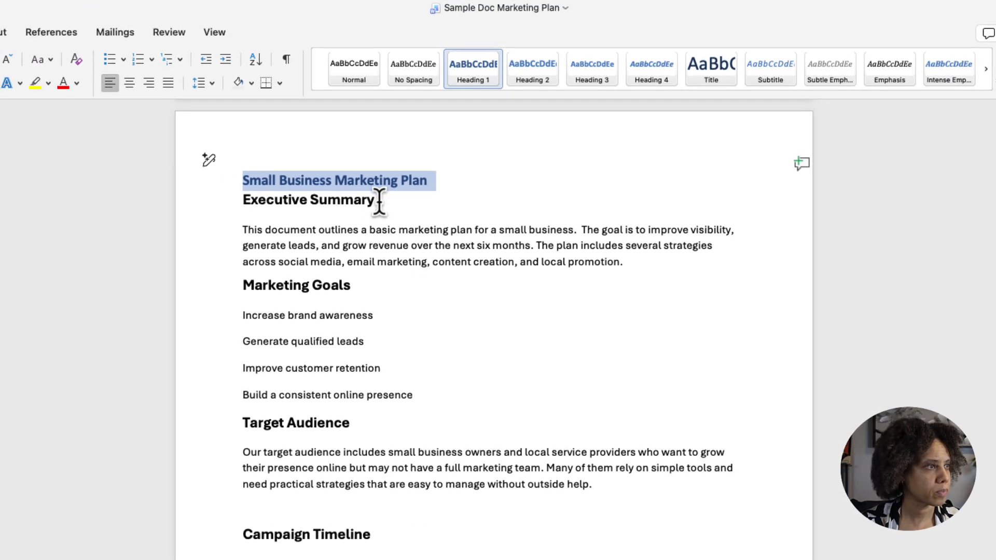
triple_click(332, 218)
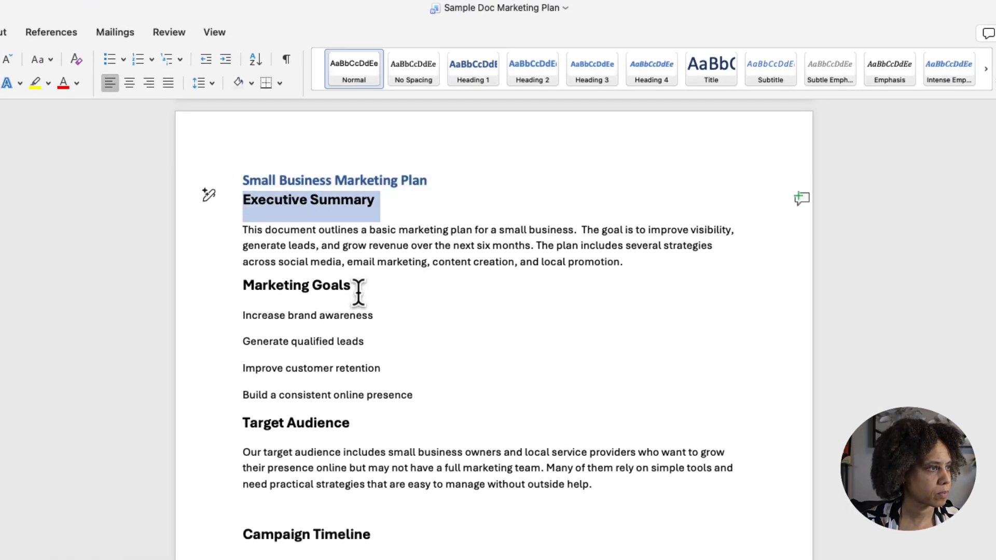
left_click(322, 285, "ctrl")
left_click(312, 423, "ctrl")
left_click(312, 535, "ctrl")
scroll(344, 387, "down", 5)
left_click(321, 387, "ctrl")
scroll(489, 495, "down", 3)
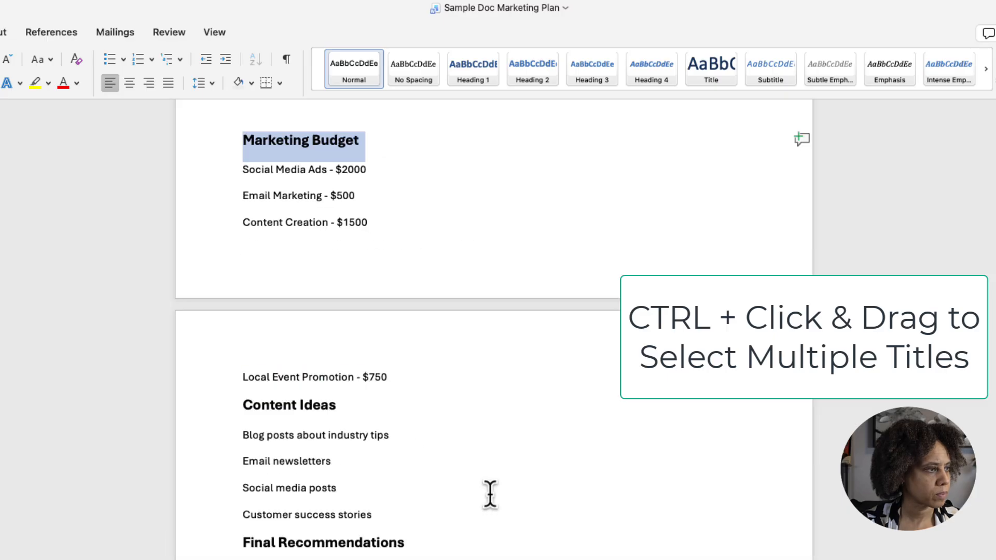
left_click(334, 405, "ctrl")
left_click(412, 543, "ctrl")
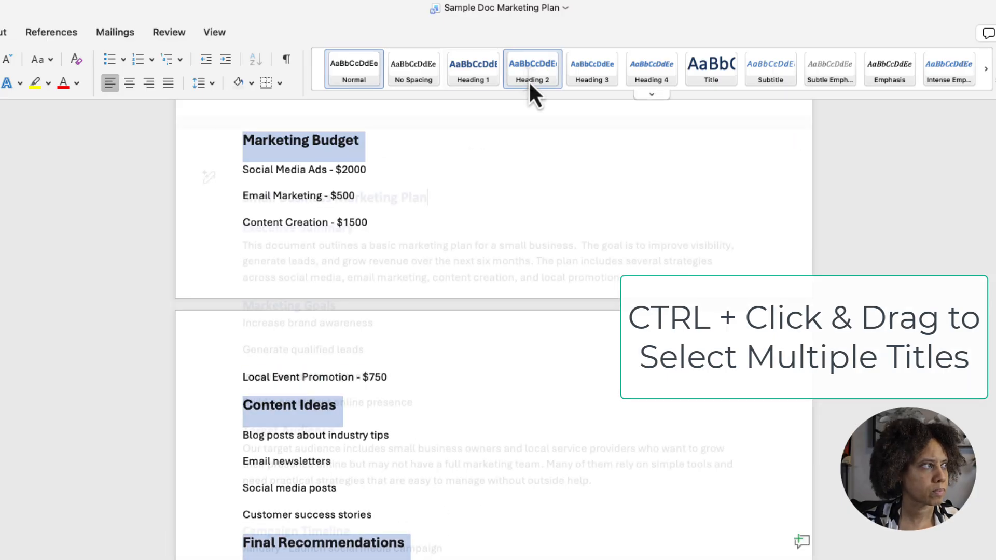
left_click(529, 77)
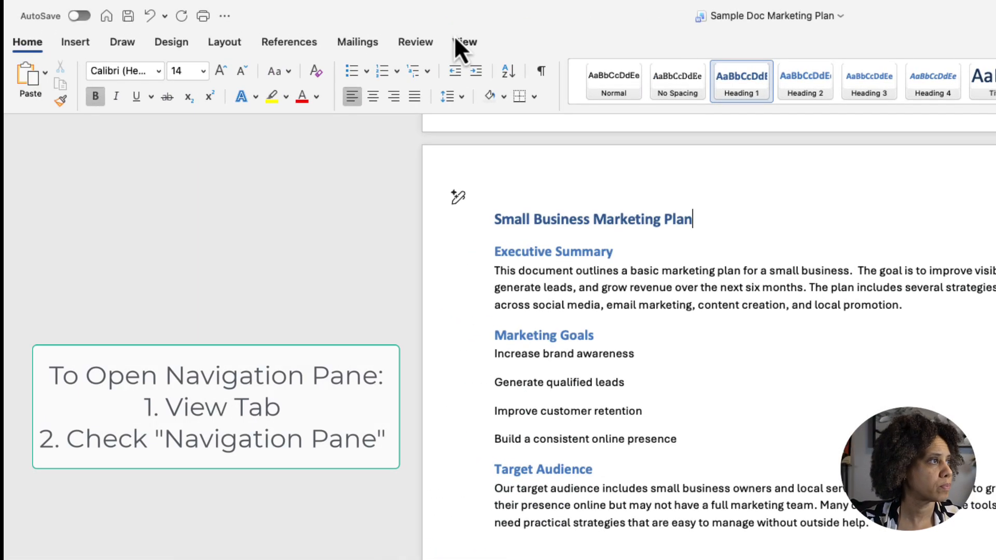
- Show the Navigation Pane with the list of document headings
left_click(456, 42)
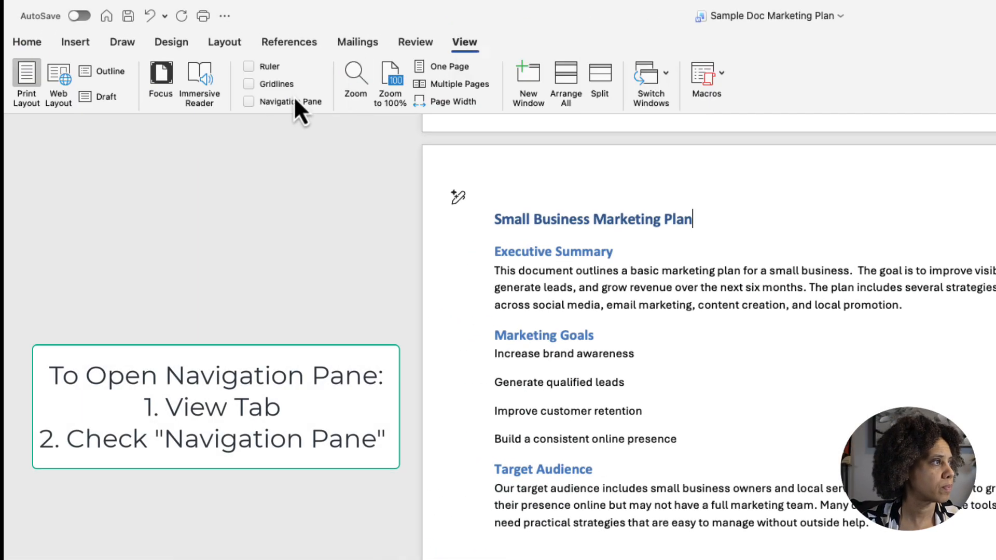
left_click(249, 102)
left_click(79, 130)
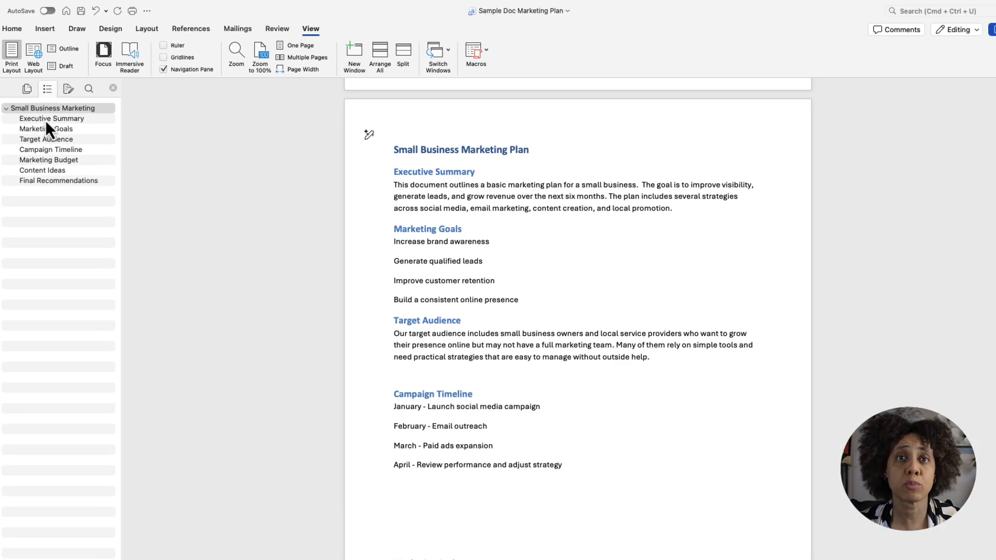
- Jump through the Executive Summary, Marketing Goals, Content Ideas and Final Recommendations sections using the heading list
left_click(45, 119)
left_click(51, 129)
left_click(48, 170)
left_click(51, 182)
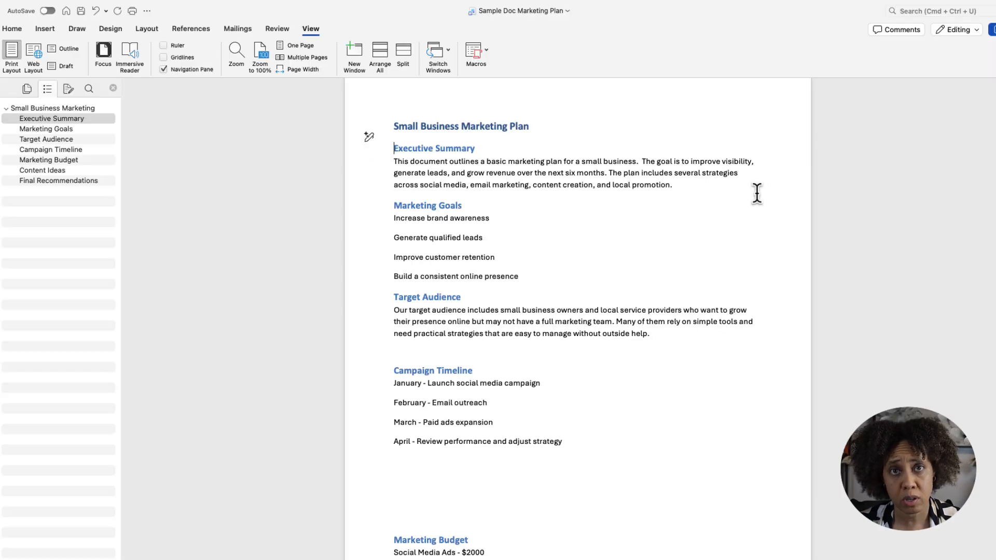
- Insert a blank page directly before the Small Business Marketing Plan heading
scroll(466, 155, "up", 5)
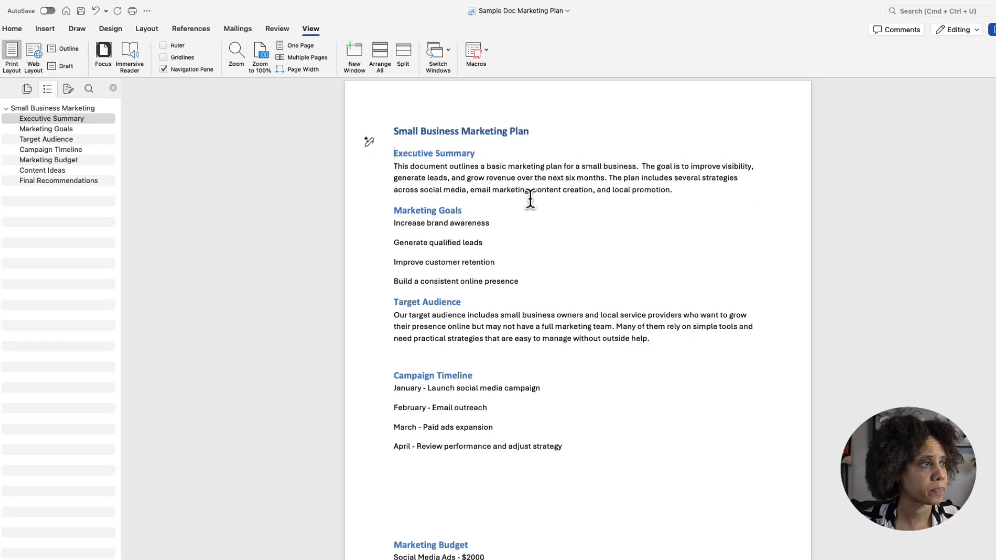
scroll(467, 154, "down", 1)
left_click(395, 351)
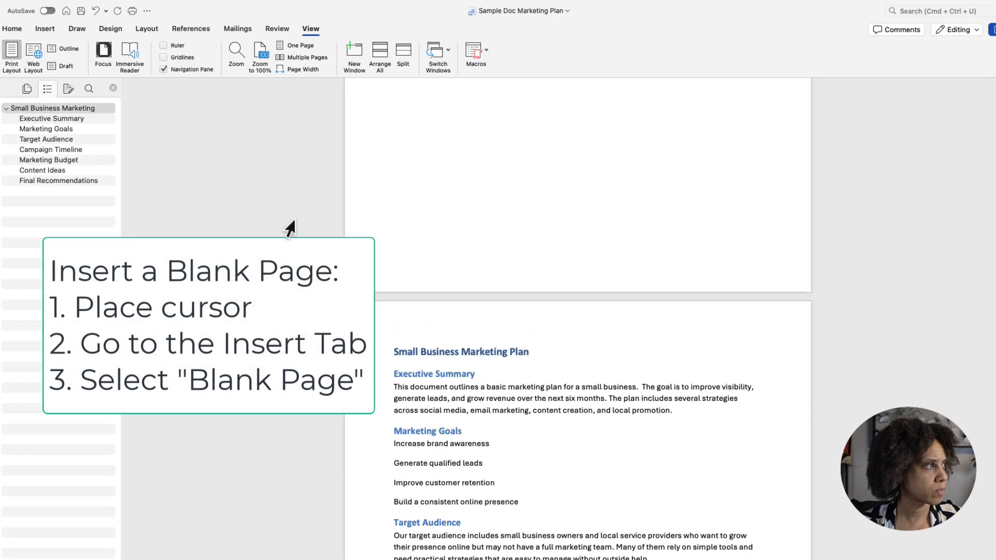
left_click(45, 29)
left_click(41, 61)
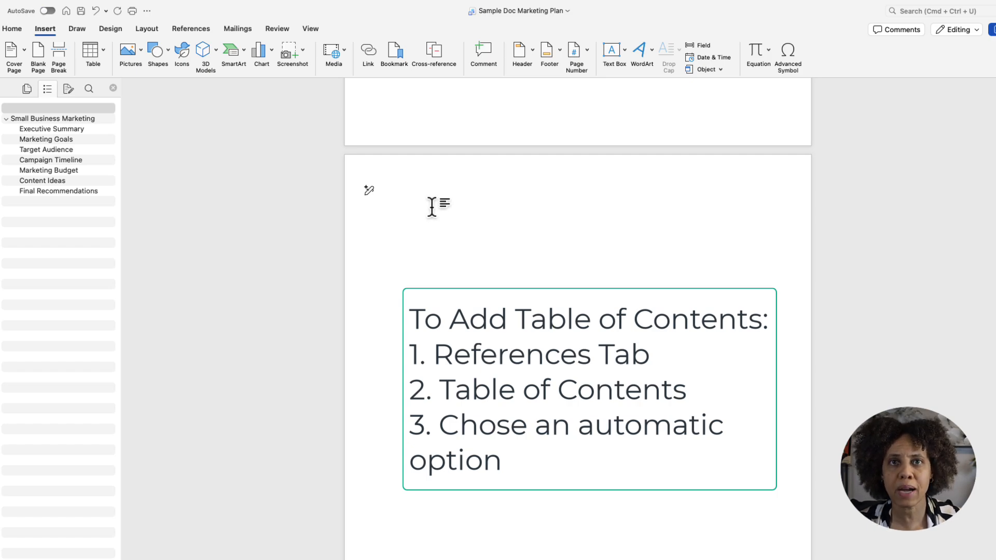
- Insert an automatic table of contents in the Classic style on the blank page
left_click(199, 32)
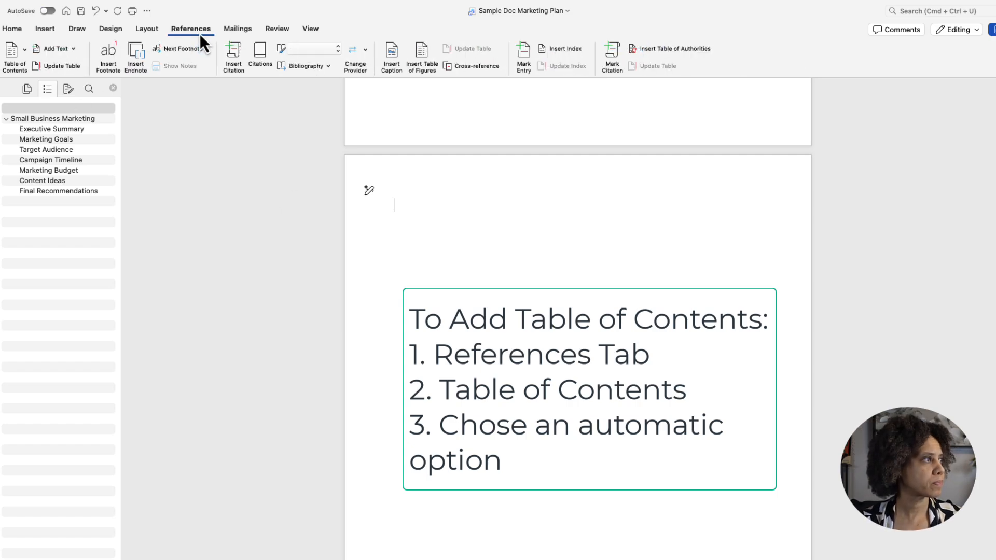
left_click(26, 58)
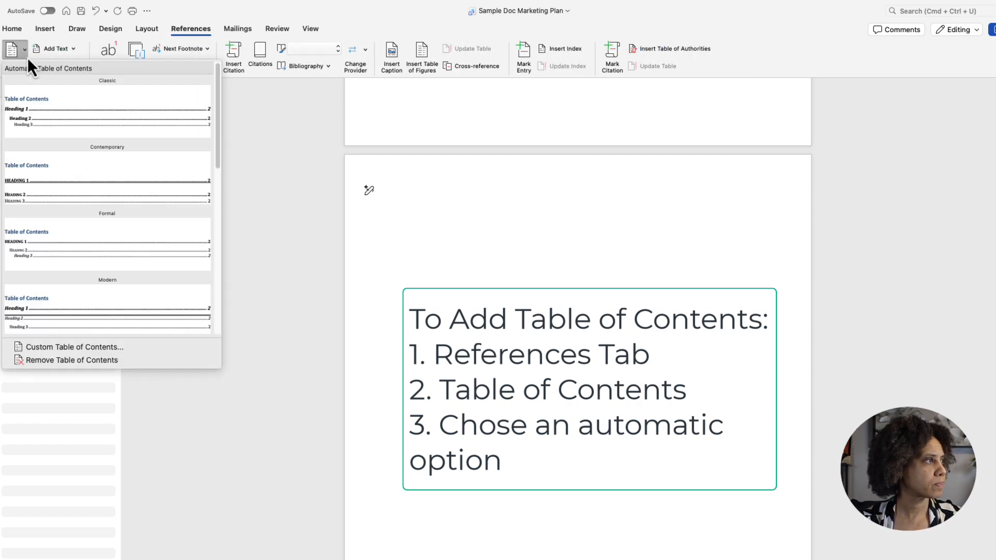
left_click(51, 95)
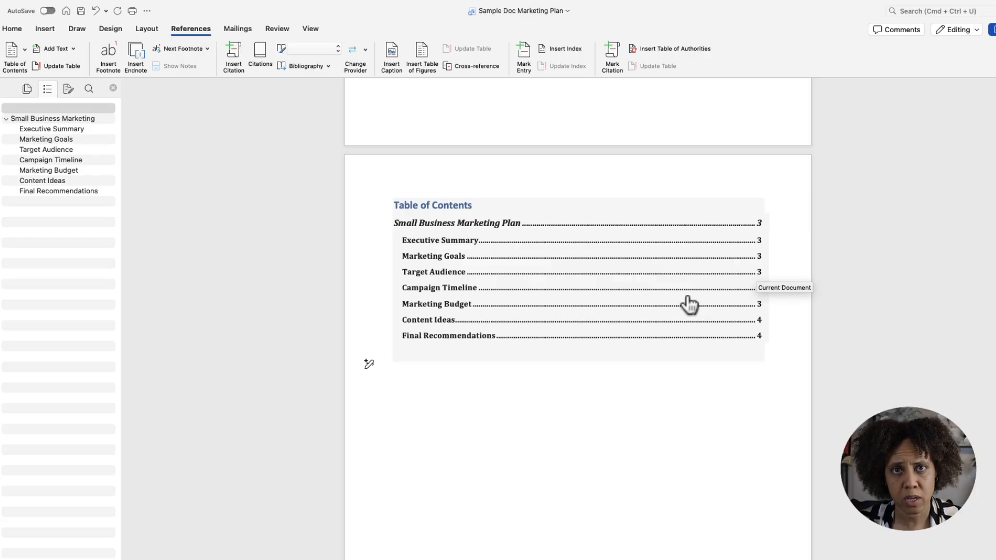
- Follow the table of contents link to Campaign Timeline and delete the empty lines above the Marketing Budget heading
left_click(690, 305)
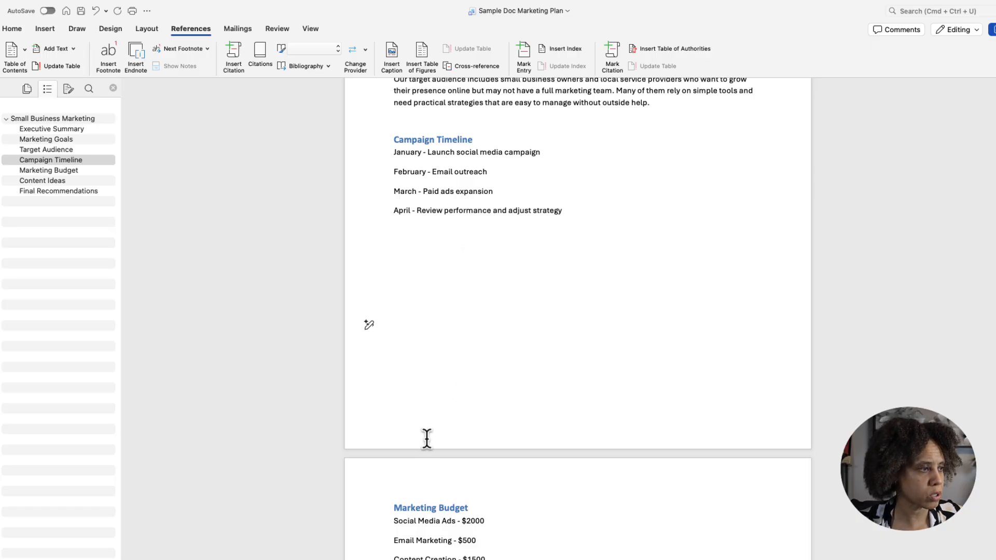
left_click(401, 487)
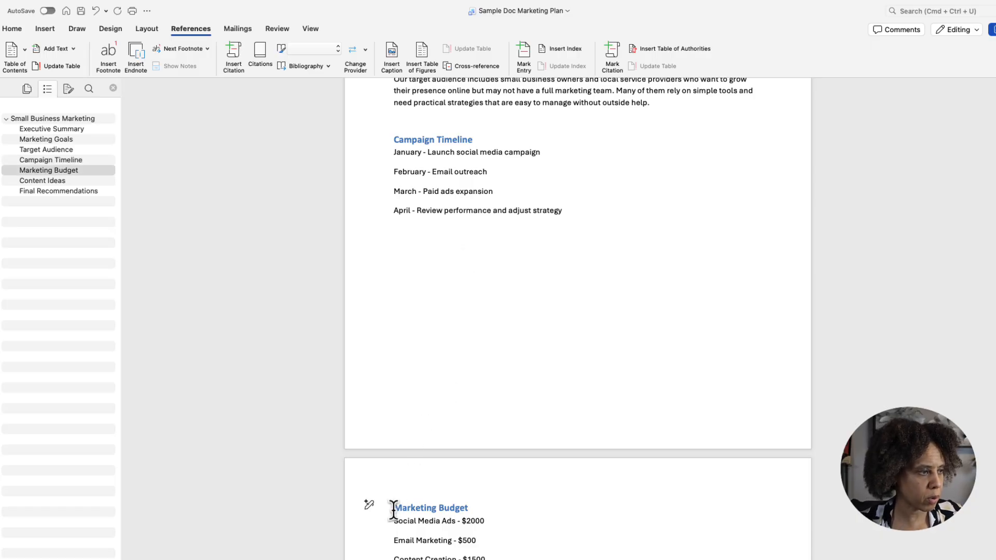
key("BackSpace")
key("BackSpace")
key("BackSpace")
key("BackSpace")
key("BackSpace")
key("BackSpace")
key("BackSpace")
key("BackSpace")
key("BackSpace")
key("BackSpace")
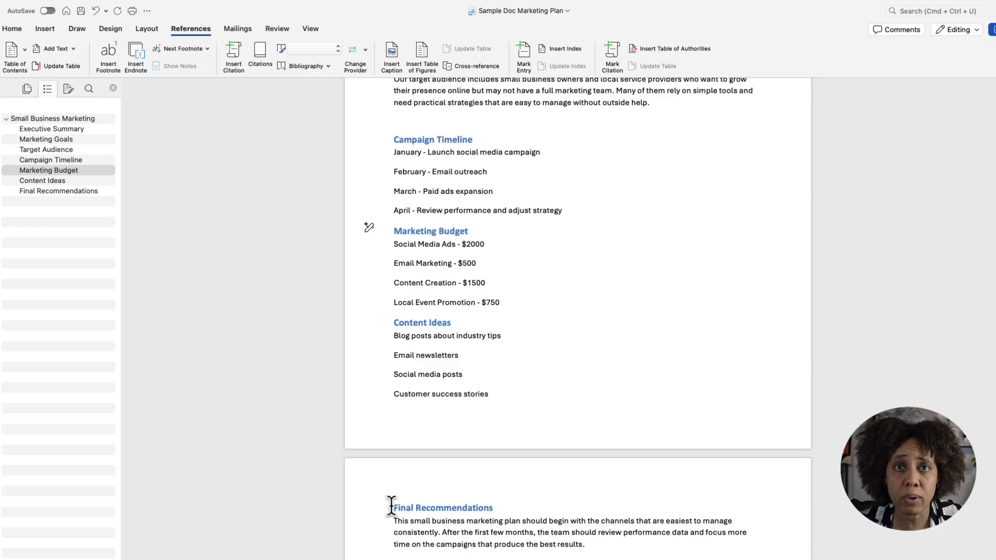
- Insert a page break directly before the Marketing Budget heading
left_click(394, 233)
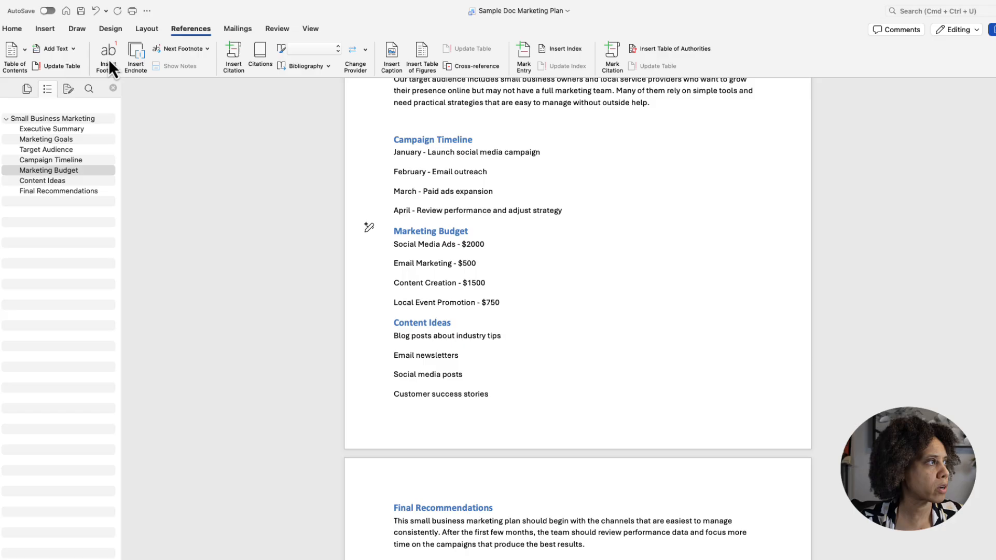
left_click(45, 29)
left_click(58, 58)
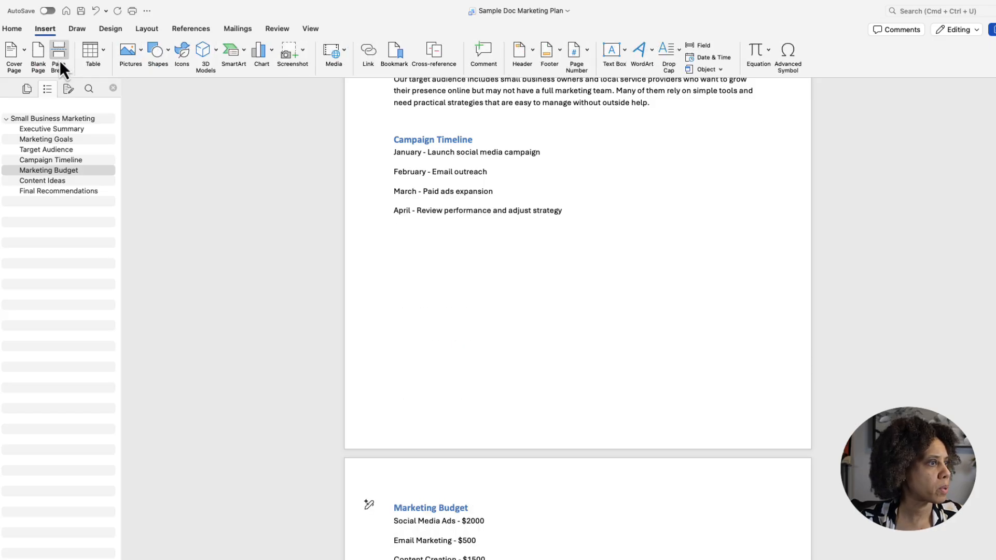
scroll(748, 417, "down", 7)
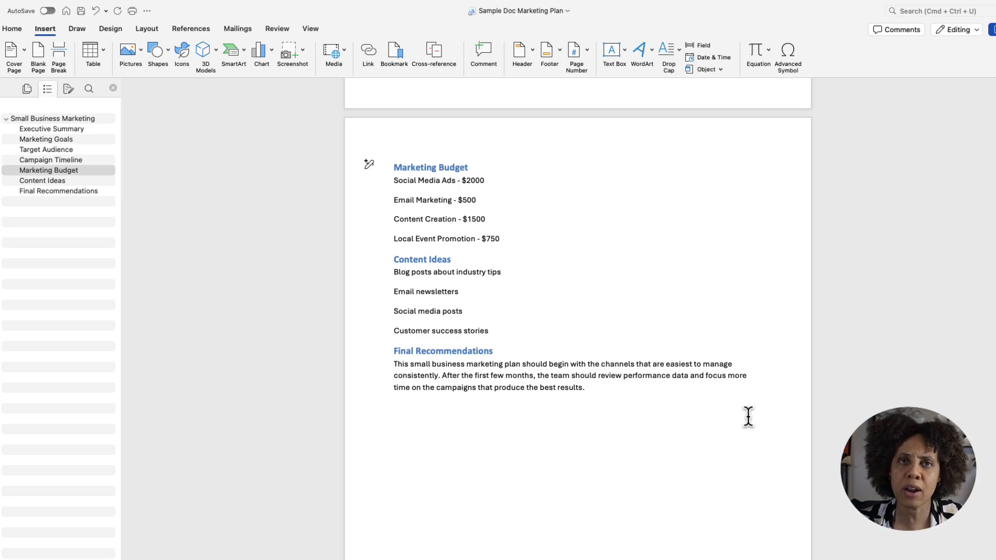
- Add the built-in Badge header with the document title MARKETING PLAN and leave header editing
scroll(663, 169, "up", 10)
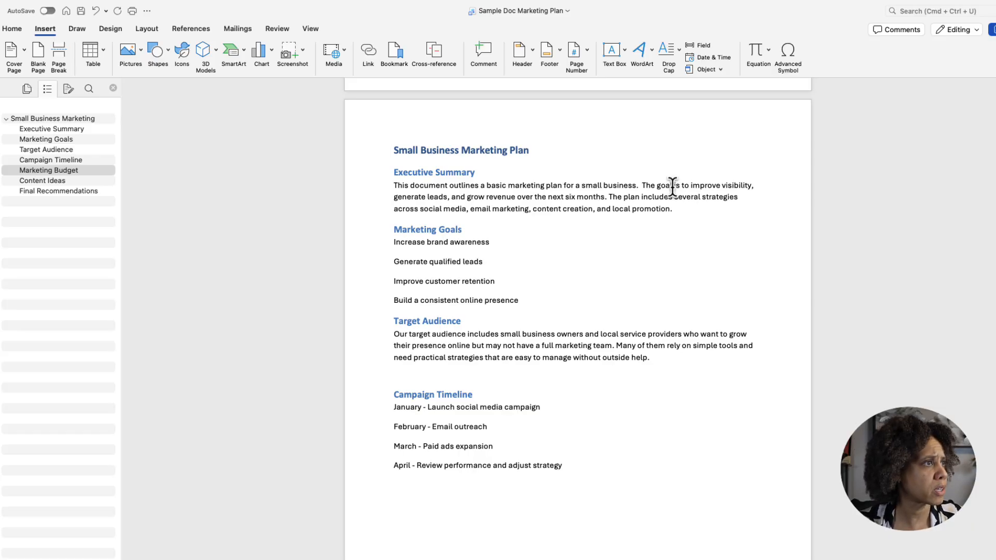
left_click(534, 57)
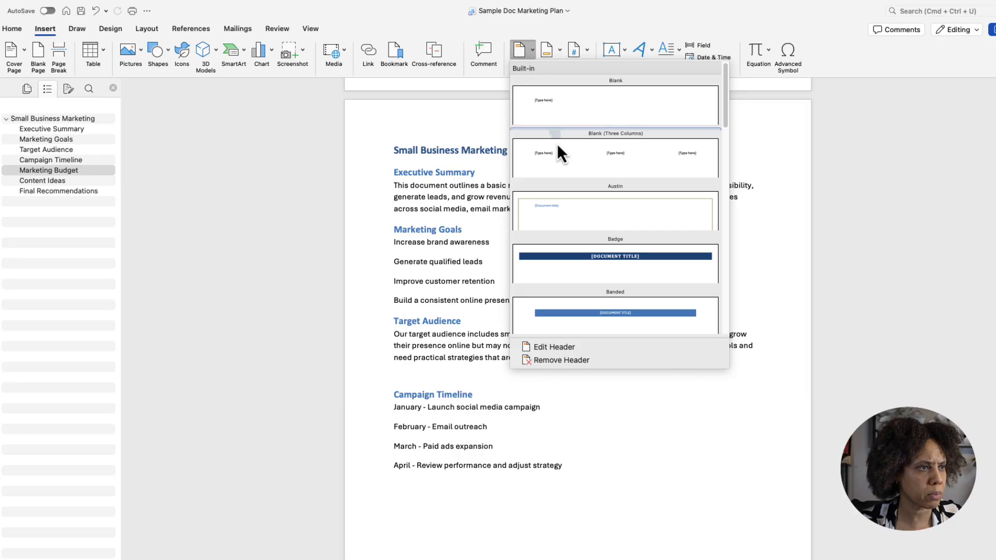
left_click(622, 269)
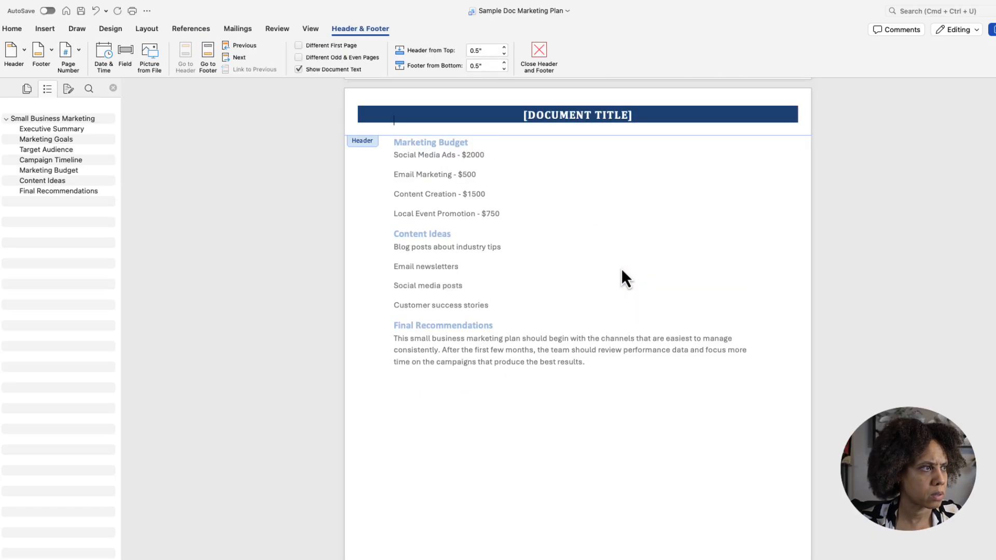
left_click(577, 117)
type("MAR")
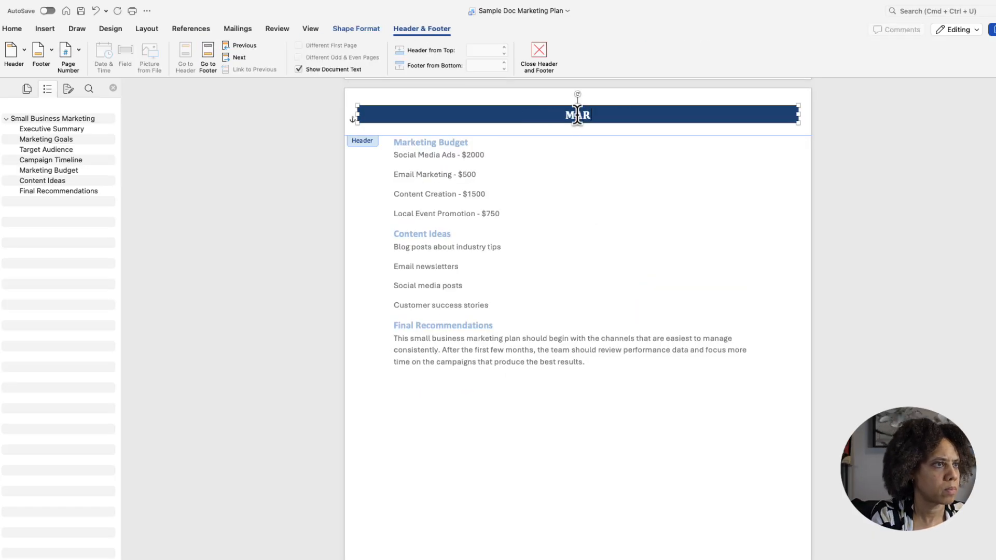
type("KETING PLAN")
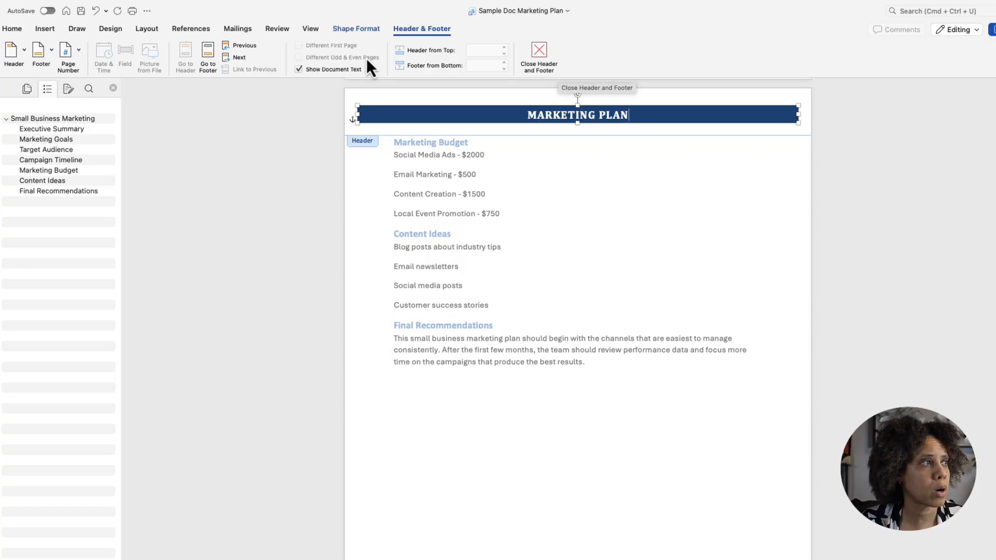
left_click(539, 52)
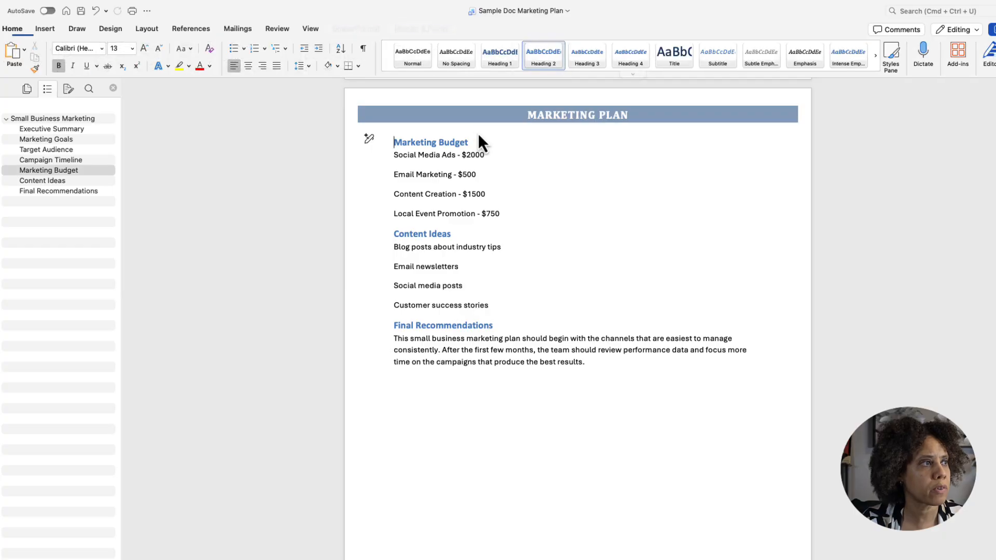
- Remove the header from the cover page by enabling Different First Page in the header options
scroll(628, 205, "up", 5)
scroll(787, 203, "up", 10)
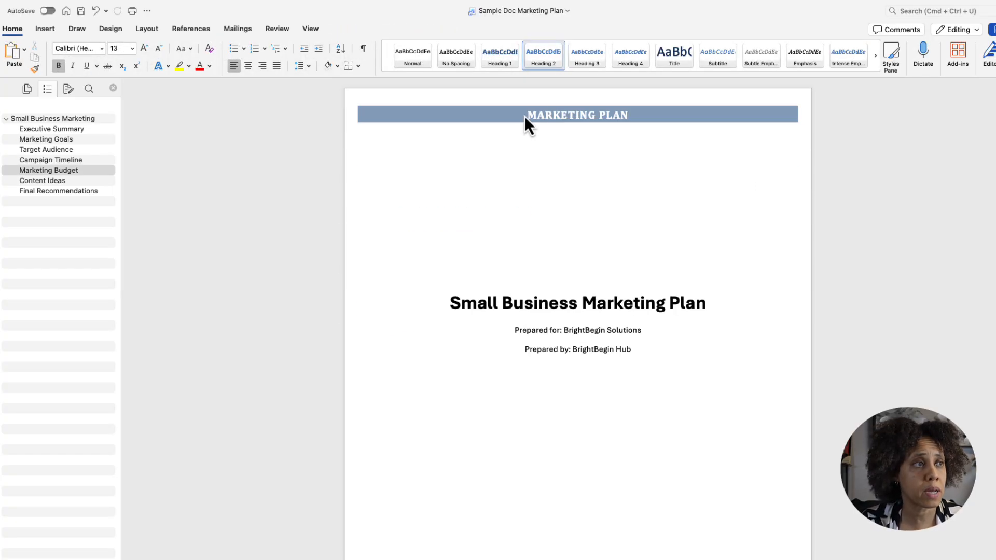
scroll(723, 350, "down", 10)
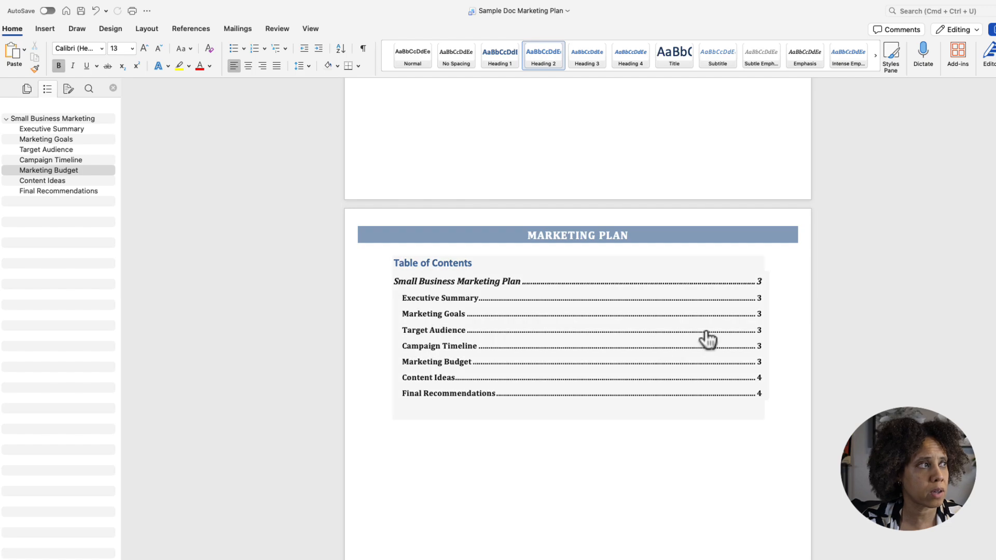
scroll(707, 338, "up", 10)
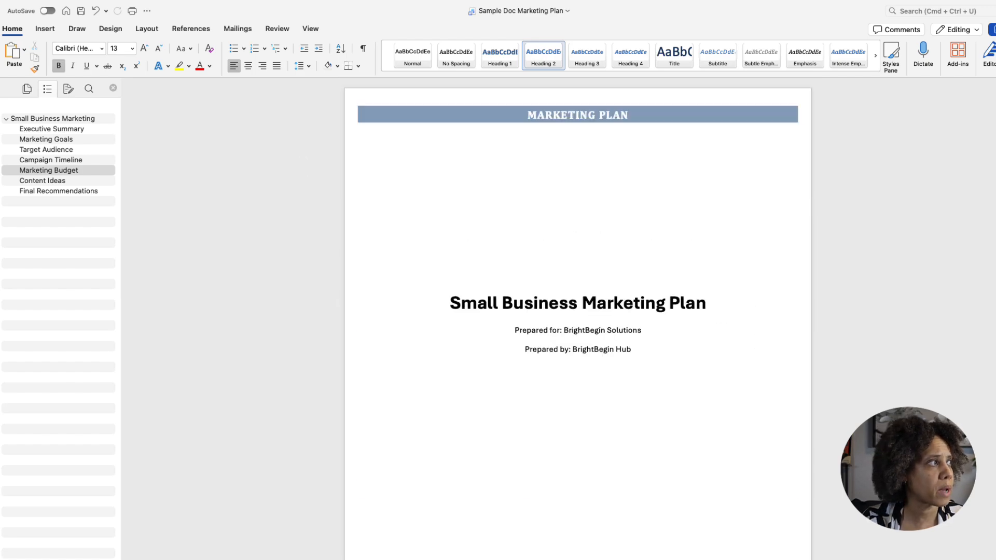
double_click(648, 117)
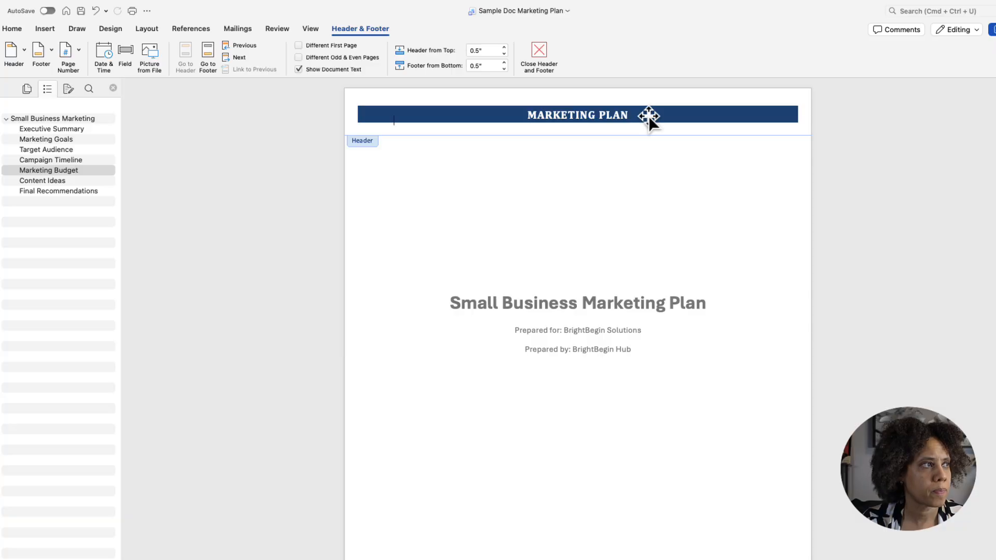
left_click(300, 45)
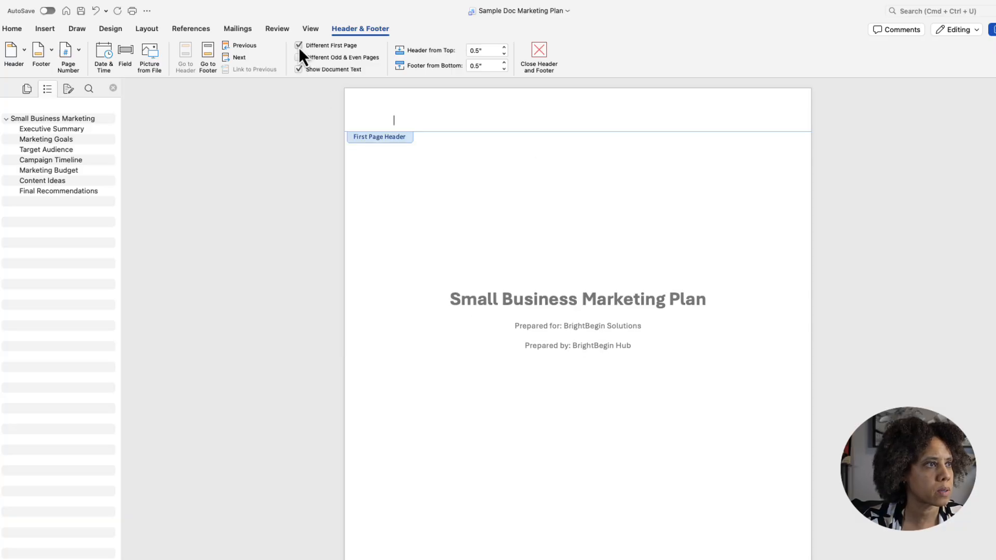
left_click(539, 58)
scroll(761, 292, "down", 10)
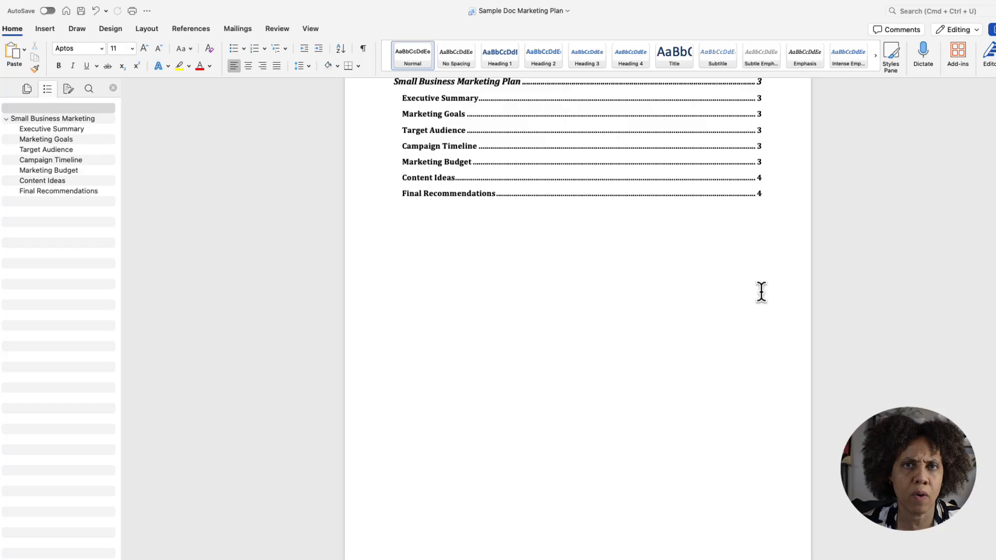
- Add right-aligned page numbers at the bottom of the page (Footer), without a number on the first page
scroll(691, 374, "up", 3)
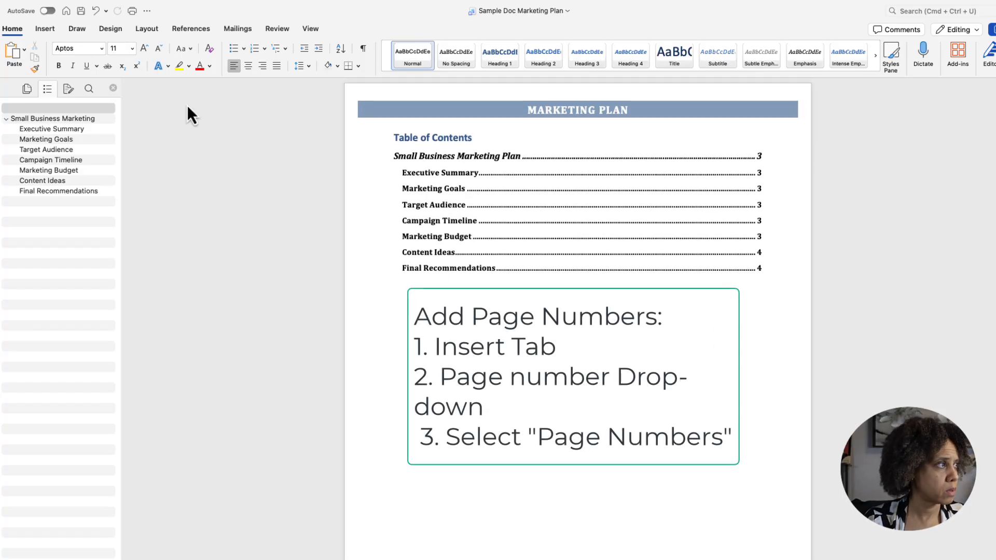
left_click(45, 28)
left_click(586, 55)
left_click(602, 67)
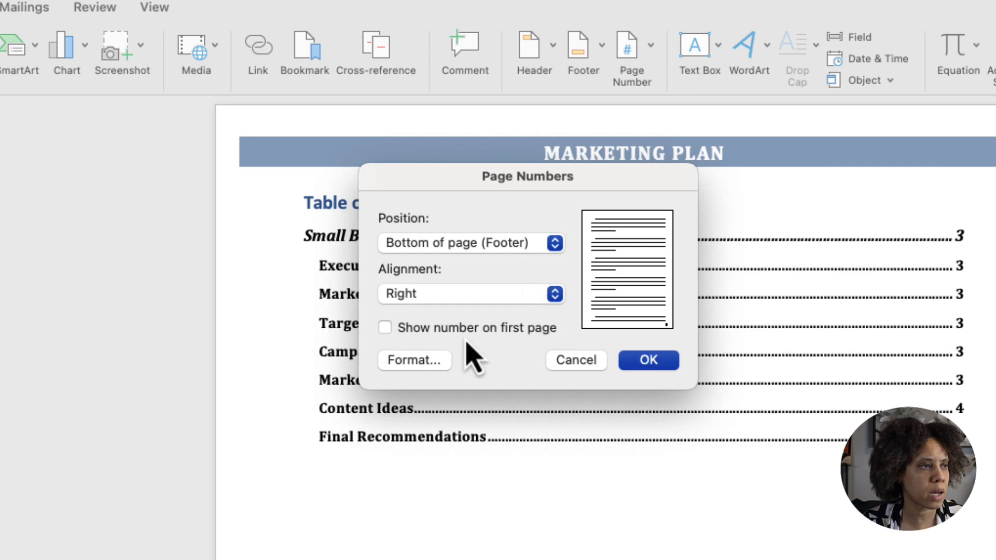
left_click(660, 364)
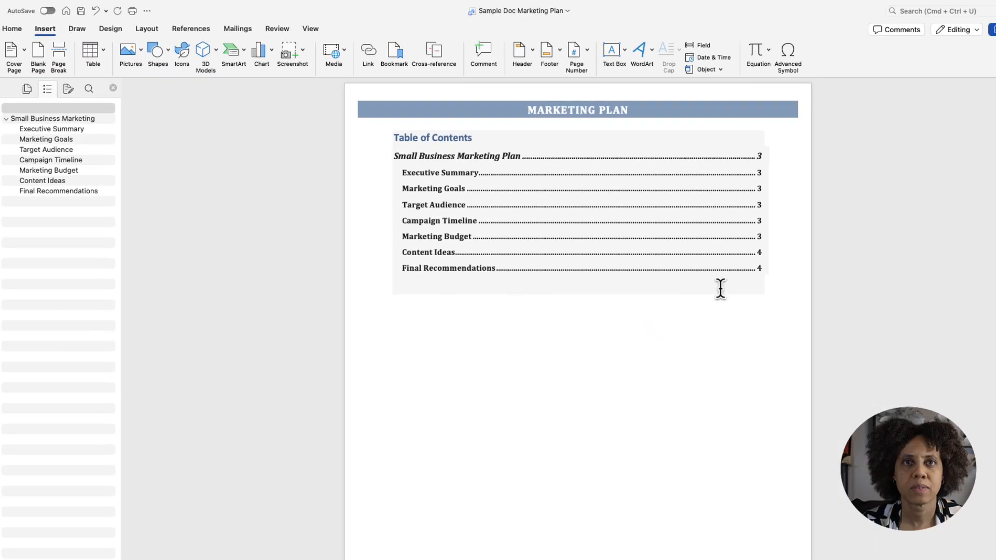
scroll(740, 271, "down", 15)
scroll(740, 270, "down", 5)
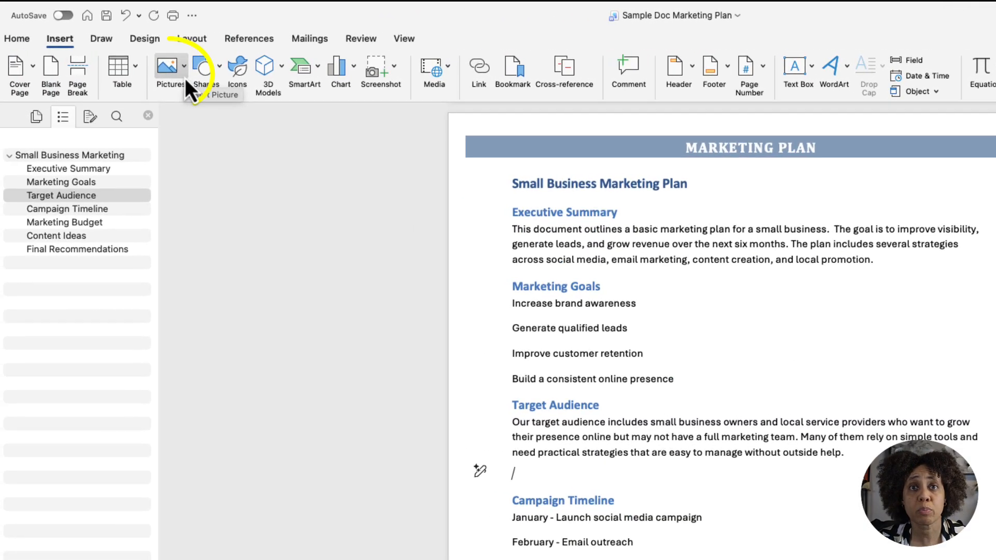
- Search the stock images for "small business" and insert the photo of three women at a table below the Target Audience paragraph
left_click(185, 78)
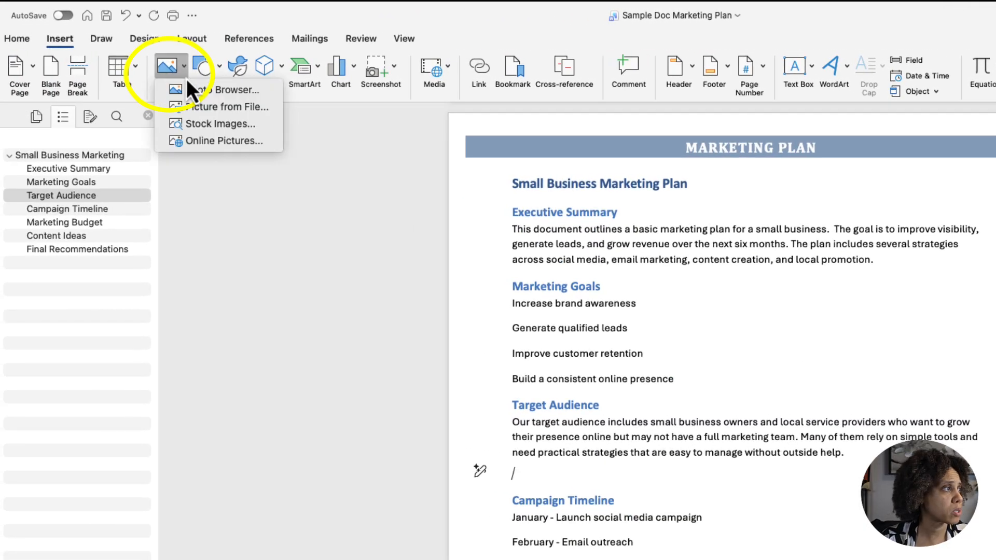
left_click(198, 124)
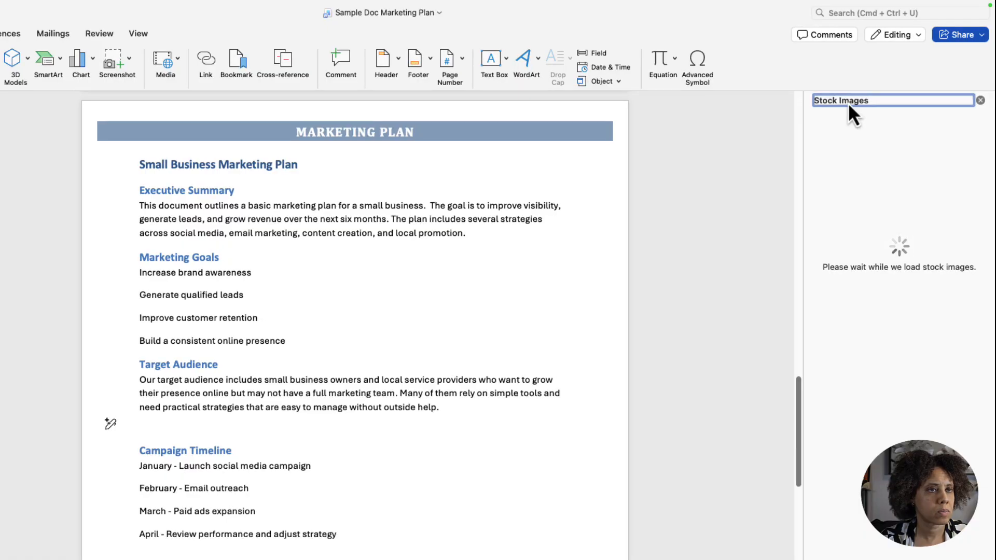
left_click(856, 167)
type("small bu")
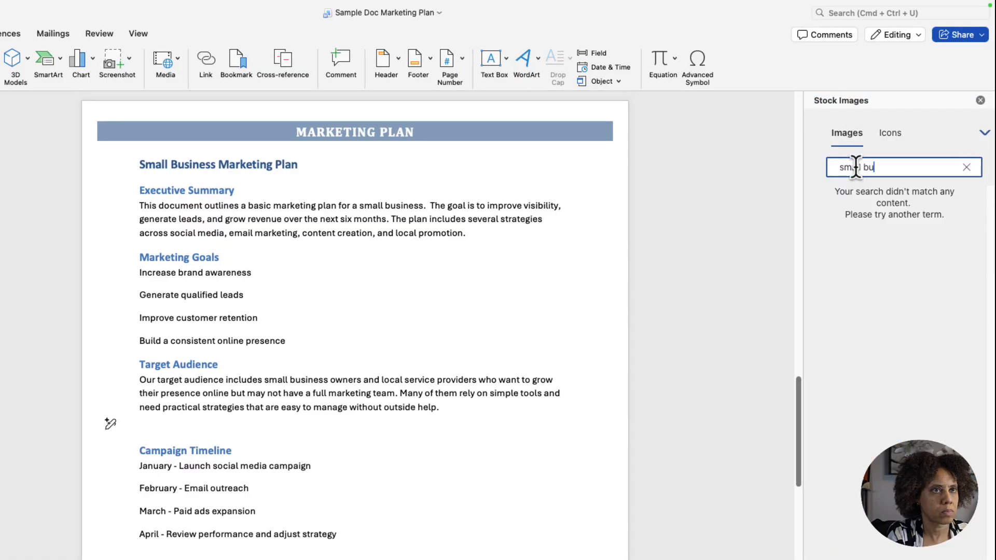
type("siness")
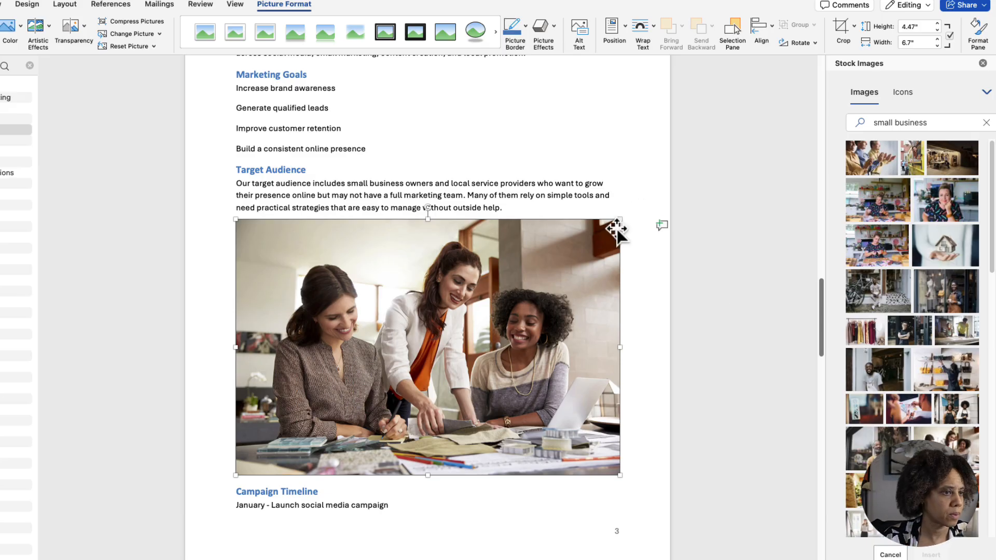
- Shrink the inserted photo, set its text wrapping to Square, and place it to the right of the Target Audience paragraph
left_click_drag(620, 475, 337, 288)
right_click(254, 232)
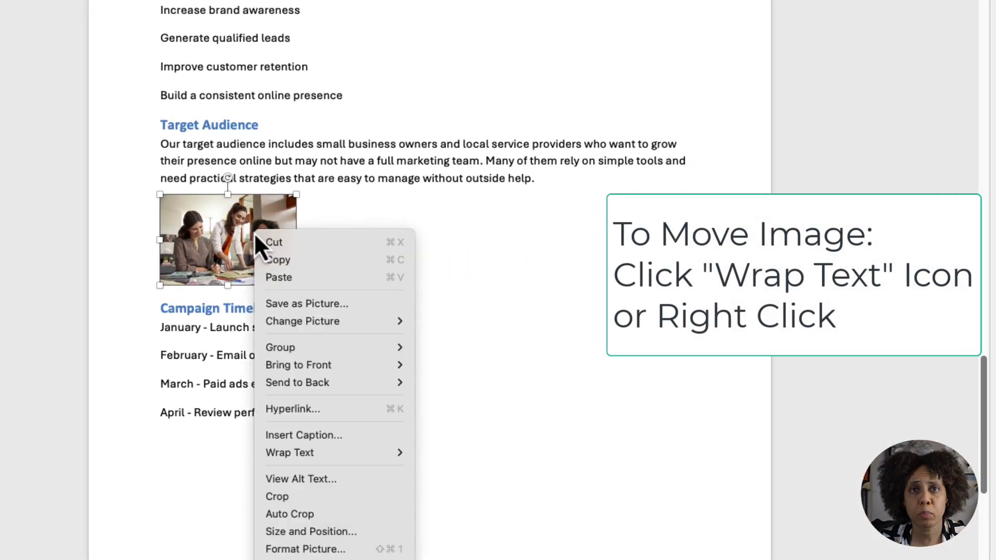
mouse_move(292, 453)
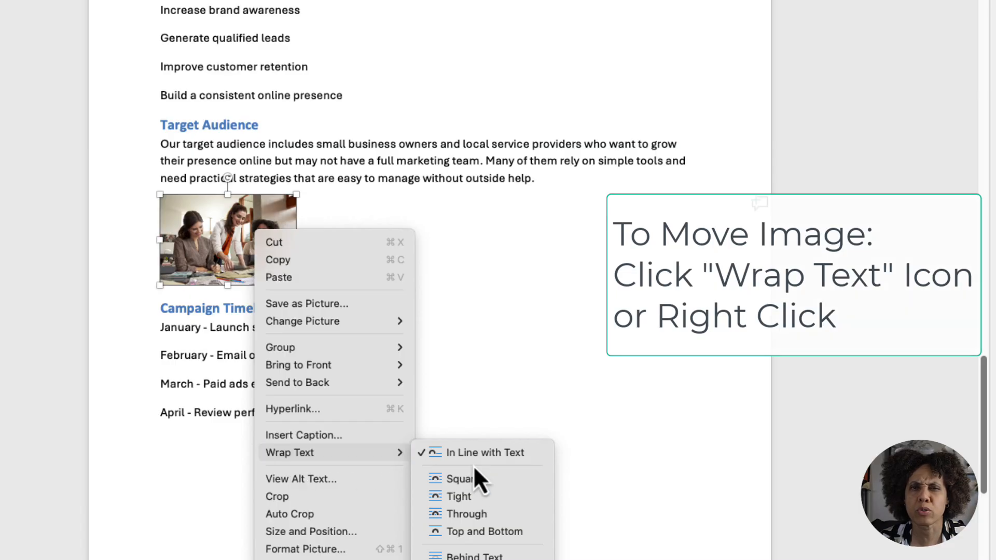
left_click(463, 479)
left_click_drag(241, 256, 646, 195)
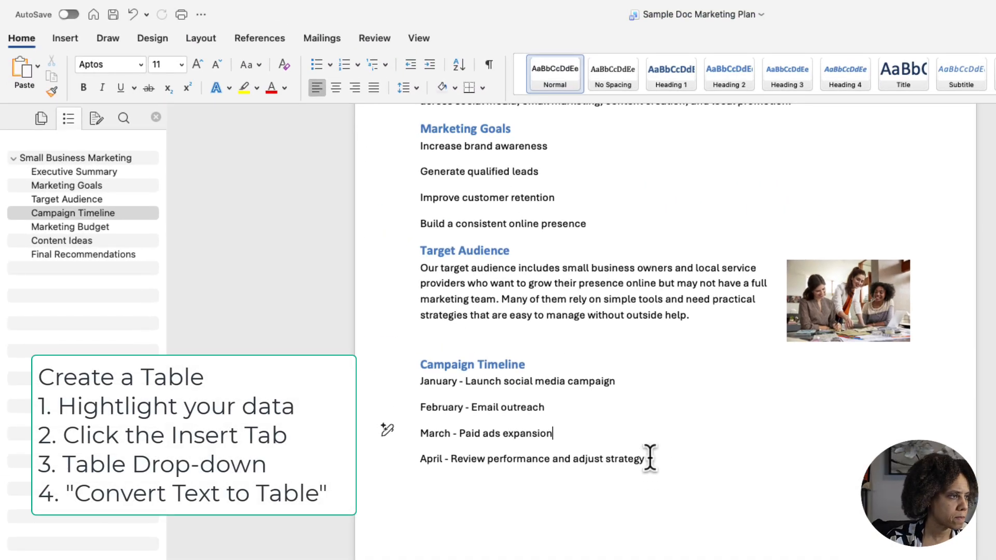
- Convert the four Campaign Timeline lines, January to April, into a two-column table, separating the text at the hyphen
left_click_drag(650, 458, 425, 398)
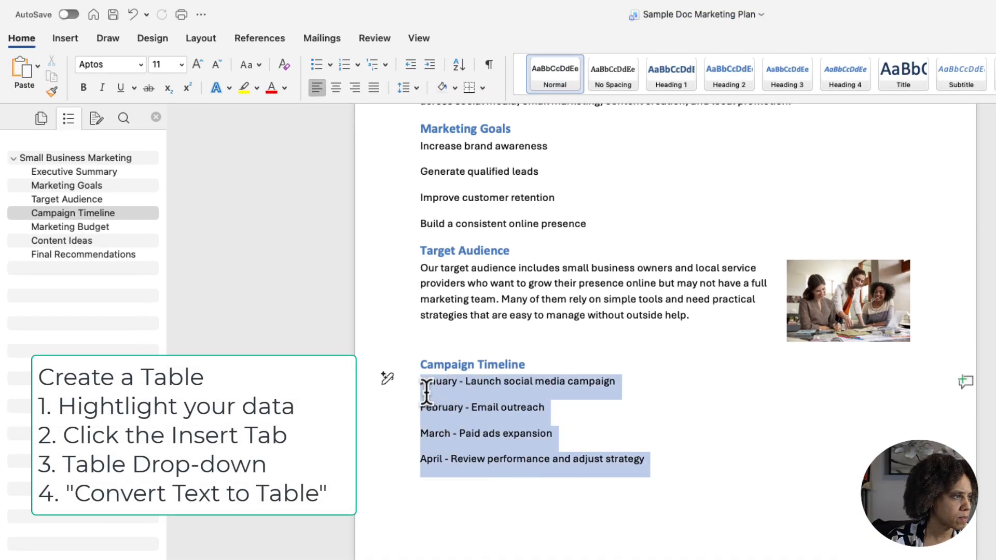
left_click(64, 38)
left_click(142, 70)
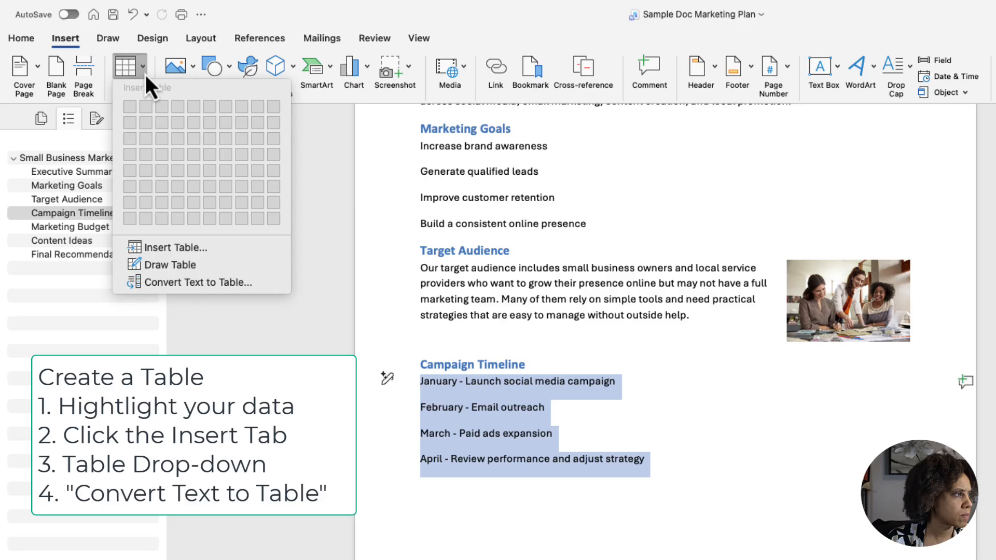
left_click(184, 283)
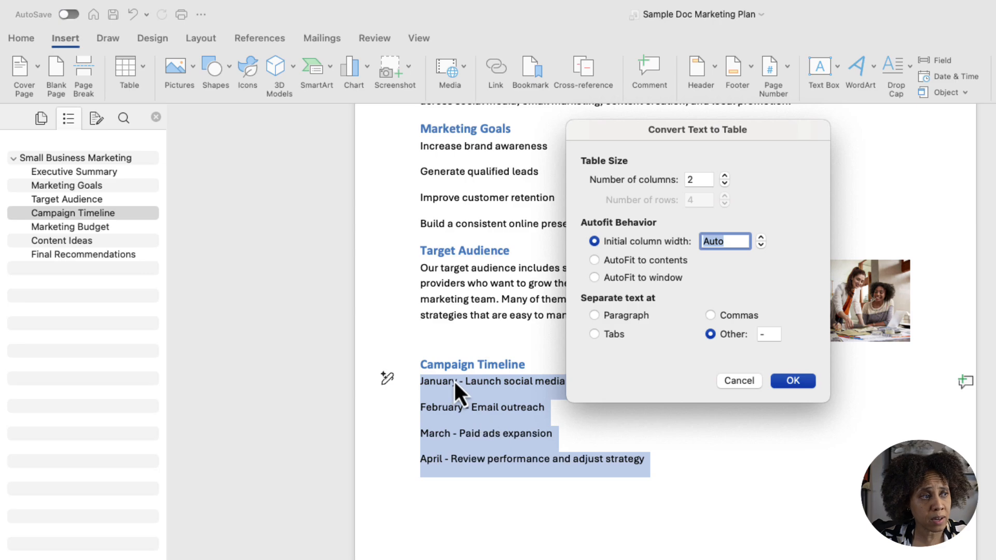
left_click(764, 335)
type("-")
left_click(792, 381)
- Insert a row above January in the Campaign Timeline table and enter the column headers MONTH and ACTION
key("Left")
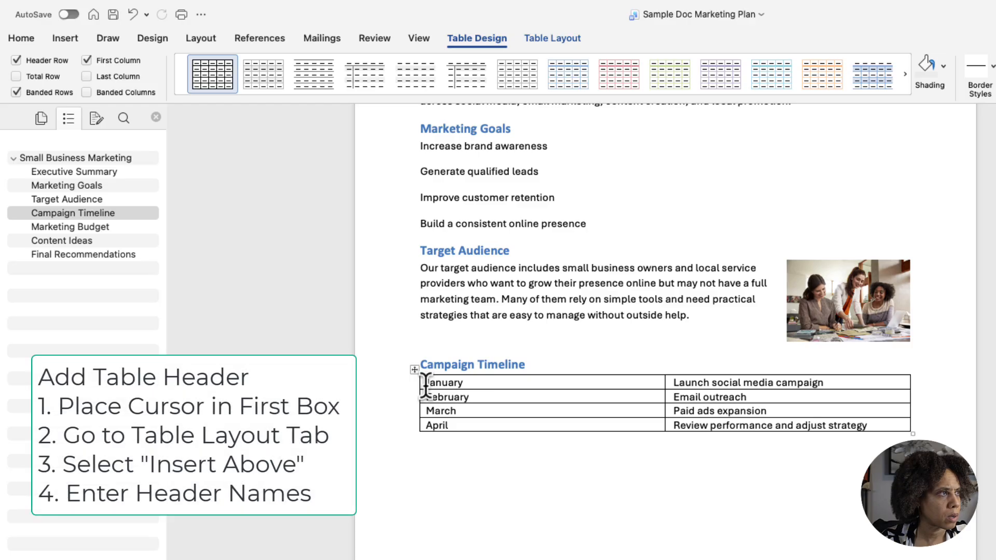
left_click(550, 40)
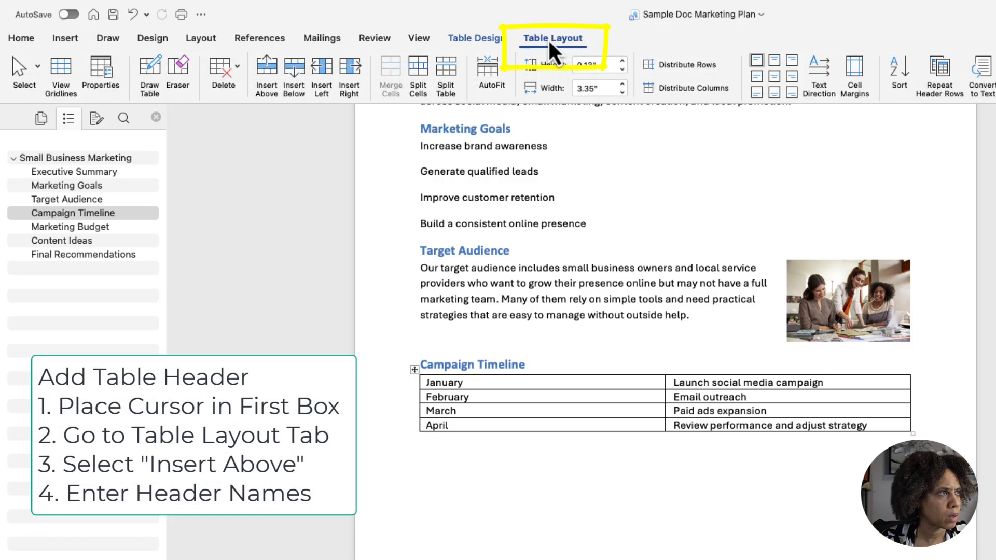
left_click(269, 79)
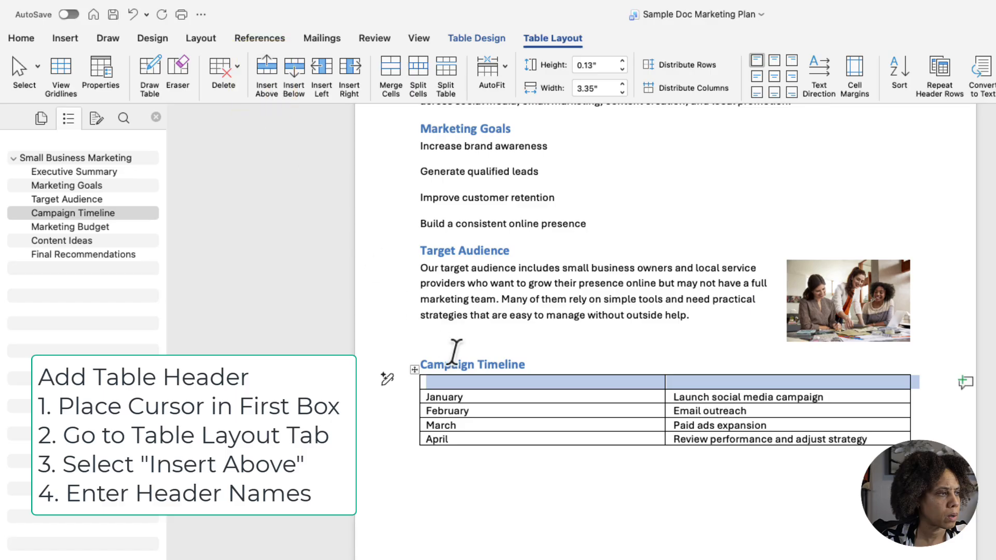
left_click(470, 381)
type("MONTH")
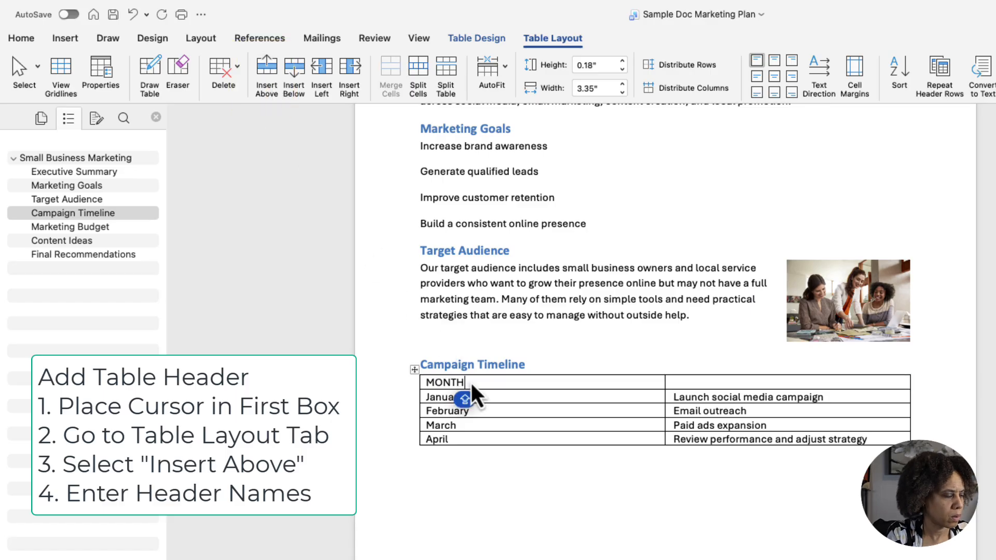
key("Tab")
type("ACTION")
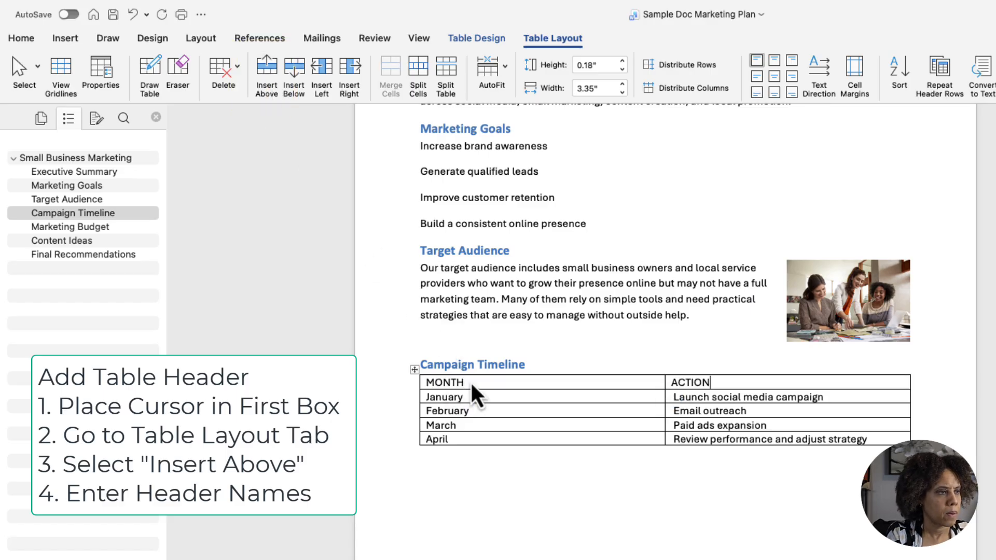
left_click(438, 478)
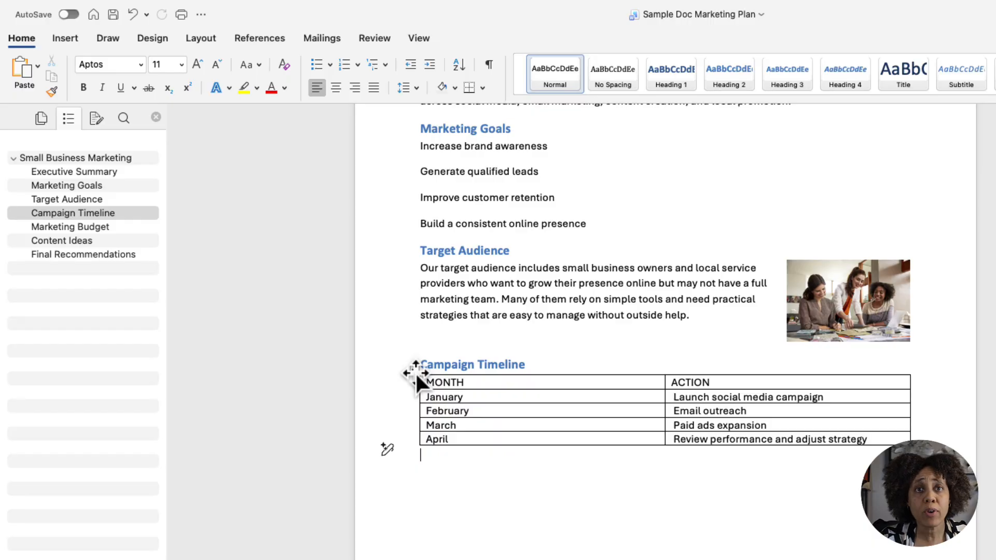
- Apply the blue grid table style with a solid header row and banded rows to the whole Campaign Timeline table
left_click(415, 372)
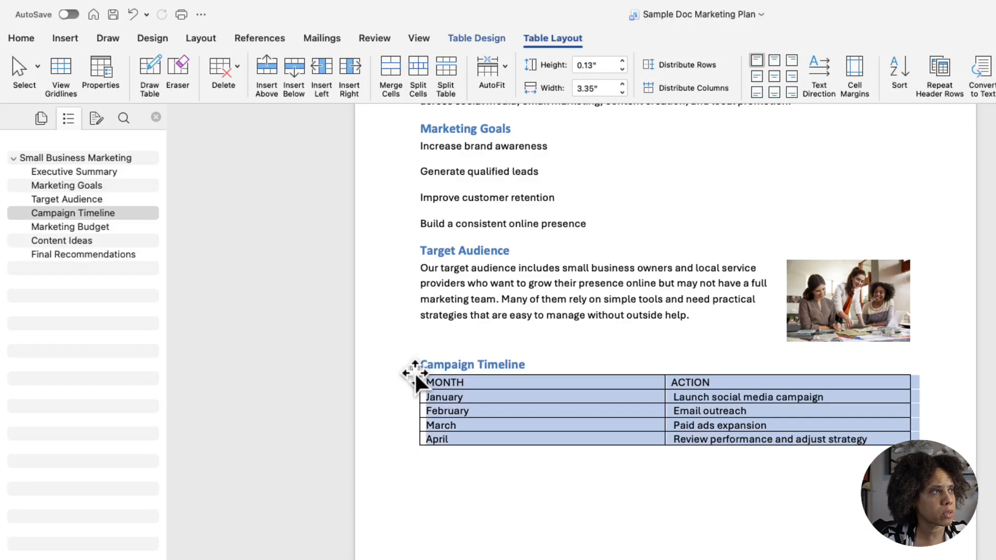
left_click(479, 42)
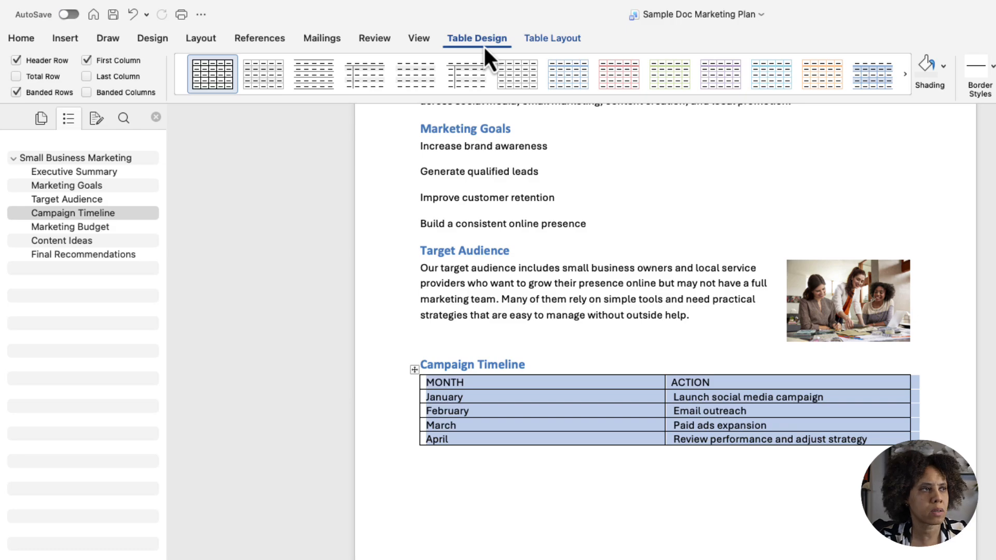
left_click(543, 98)
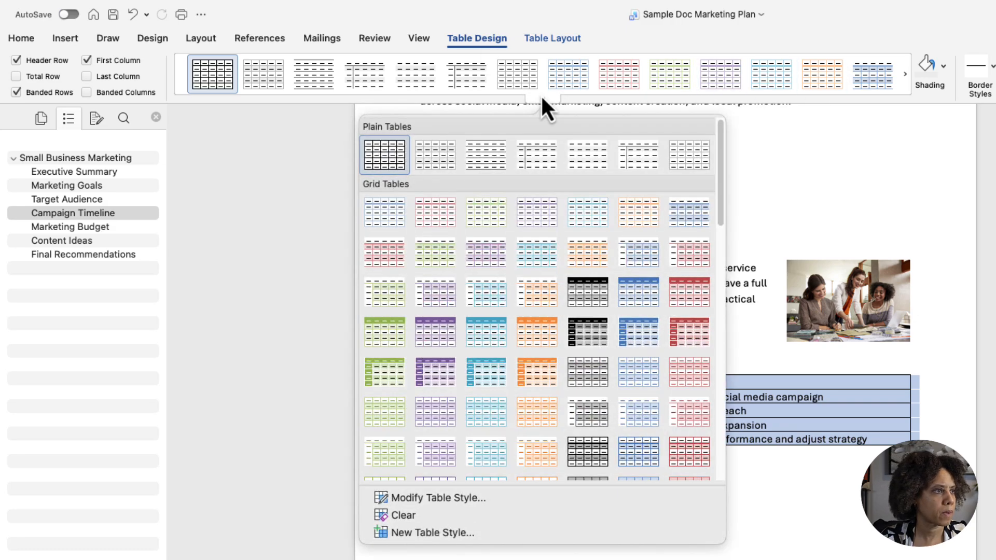
left_click(639, 287)
left_click(725, 460)
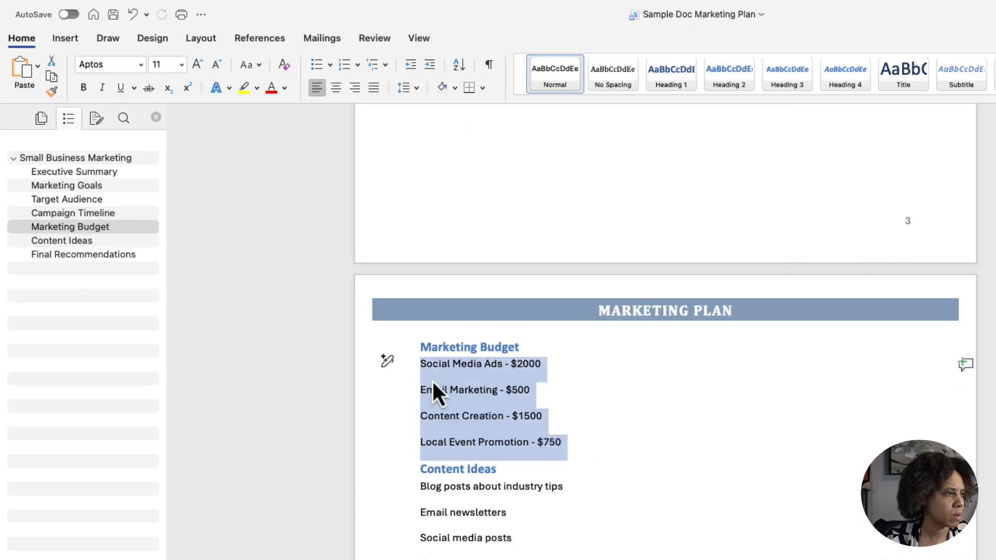
- Convert the four Marketing Budget lines into a two-column table, separating the text at the hyphen
left_click(72, 44)
left_click(126, 71)
left_click(167, 284)
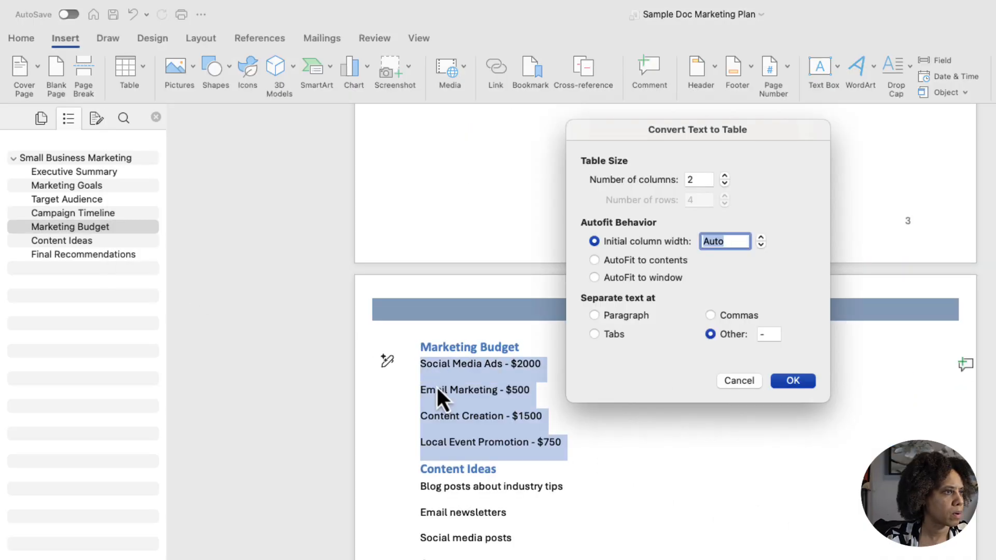
left_click(794, 380)
- Insert a row above Social Media Ads in the Marketing Budget table and enter the headers CATEGORY and AMOUNT
left_click(427, 366)
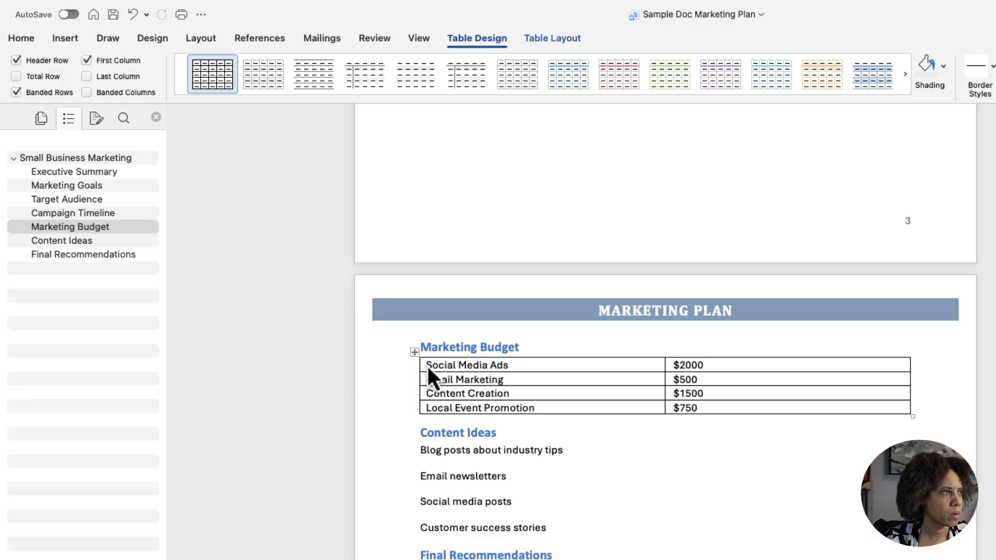
left_click(571, 38)
left_click(267, 86)
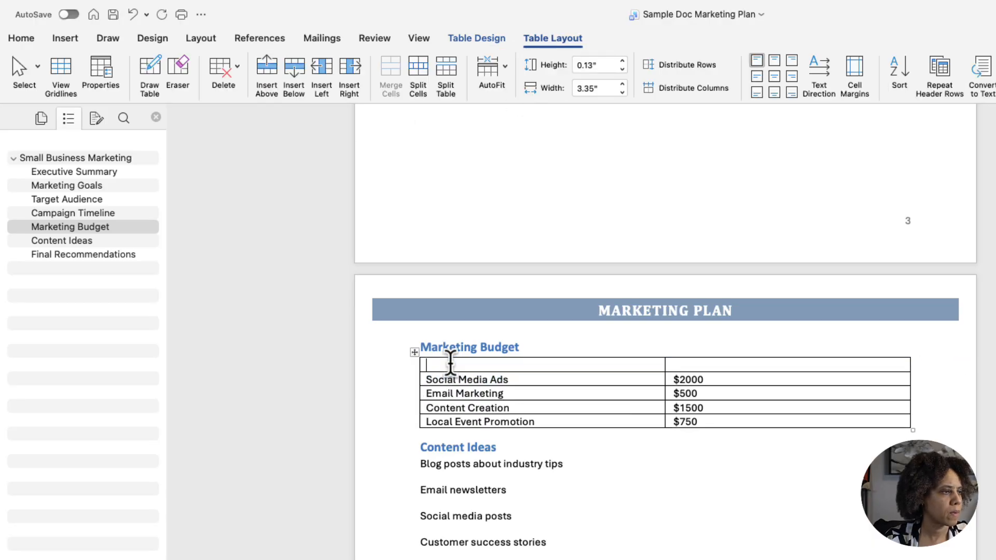
type("CATEGORY")
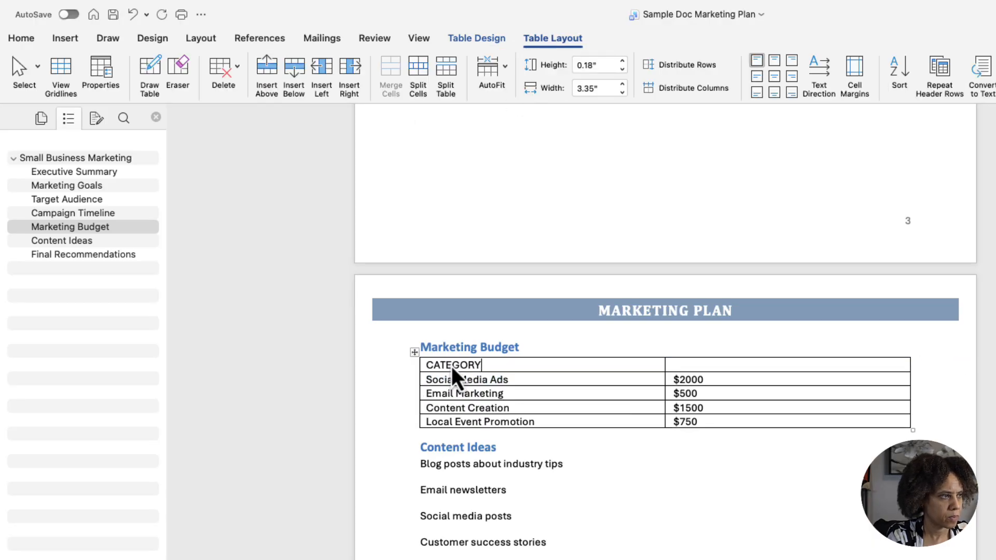
key("Tab")
type("AMOUNT")
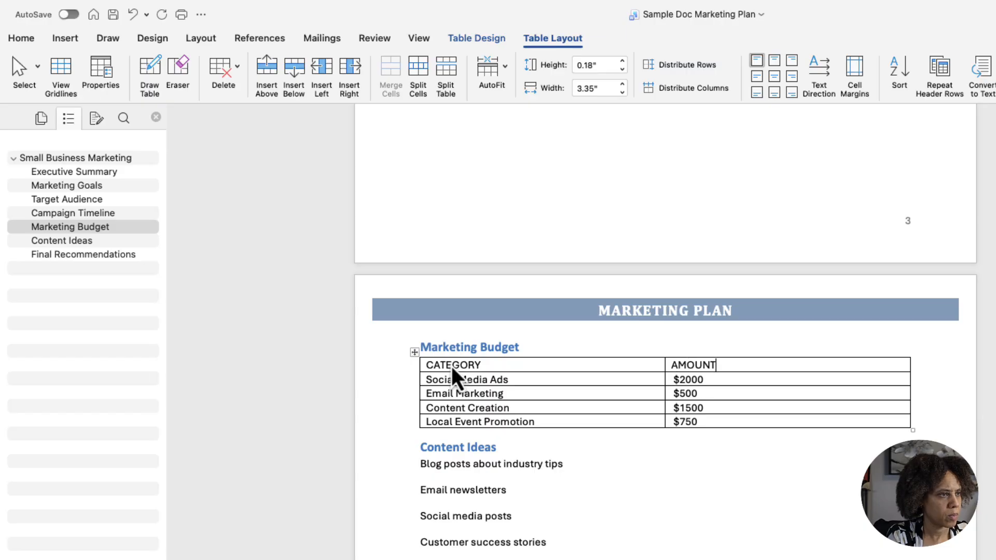
- Apply the blue grid table style with a solid header row and banded rows to the whole Marketing Budget table
left_click(413, 353)
left_click(501, 40)
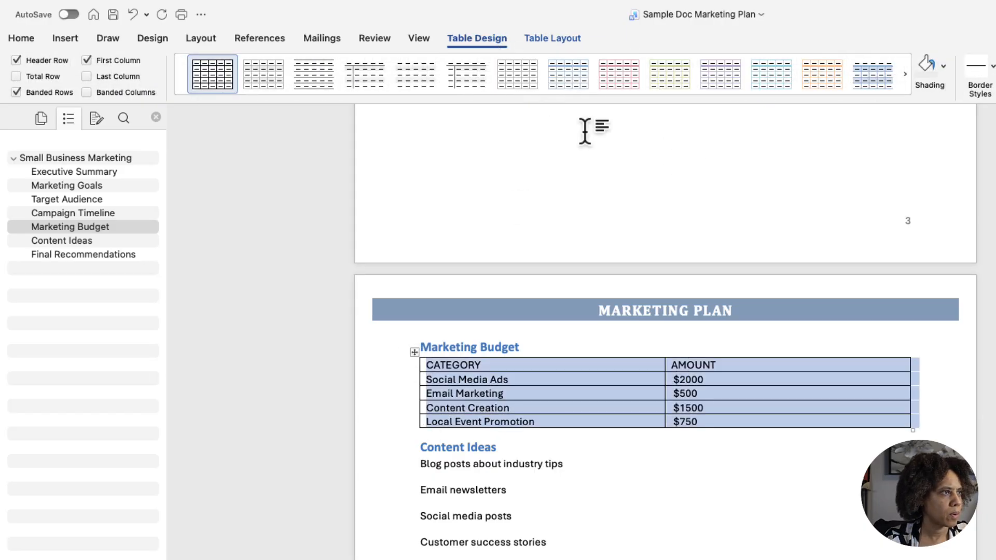
left_click(543, 99)
left_click(641, 294)
left_click(845, 515)
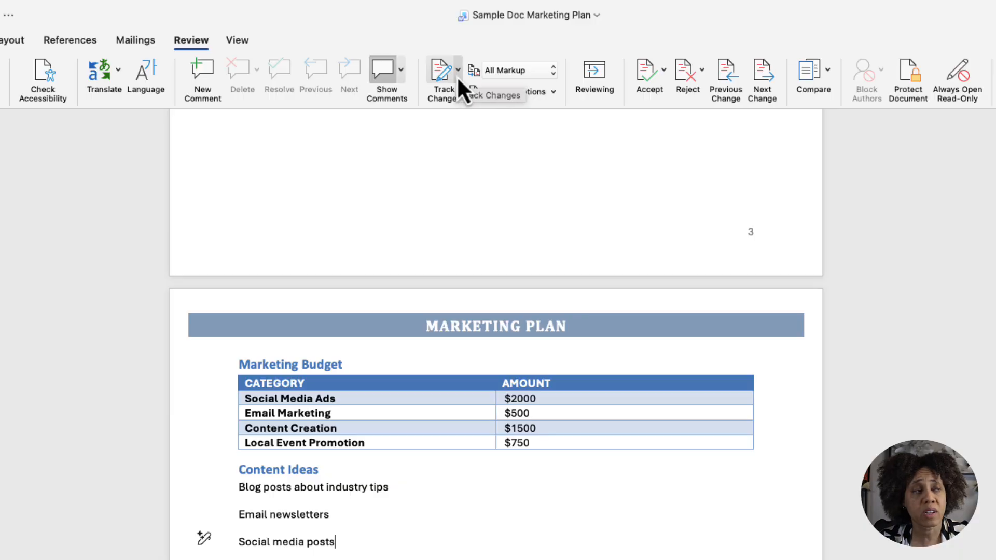
- Turn on Track Changes for everyone and add the sentence "This is a change." at the end of the Final Recommendations paragraph
left_click(457, 76)
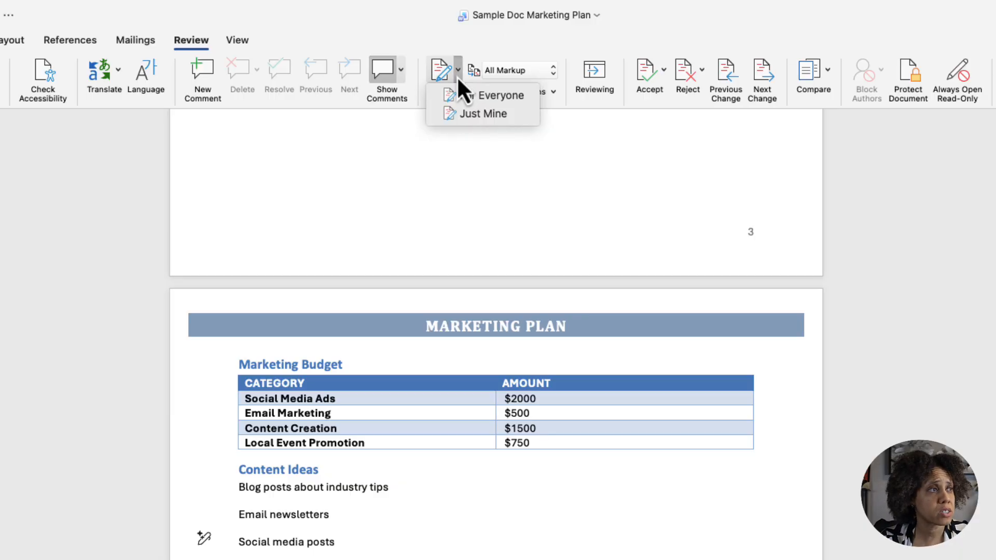
left_click(470, 101)
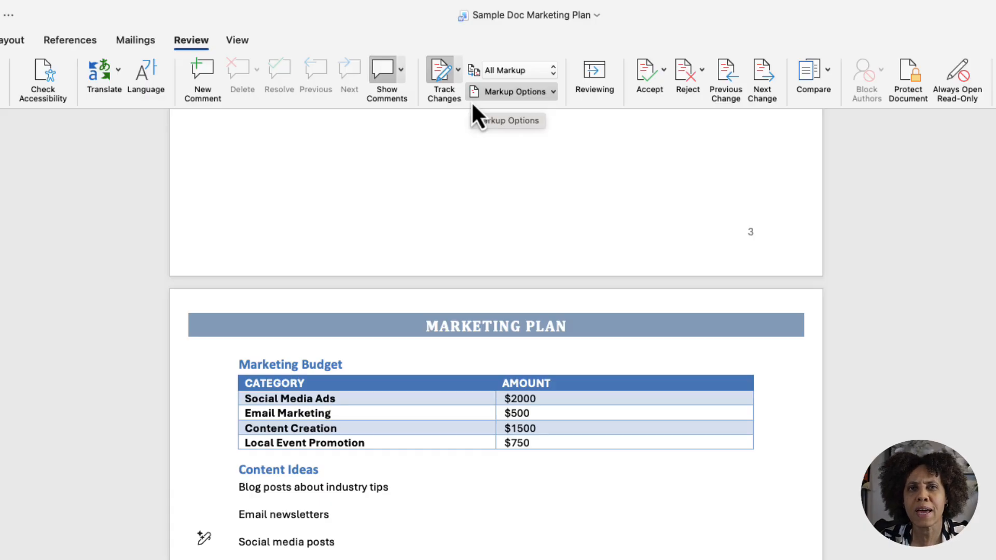
left_click(535, 534)
type("This")
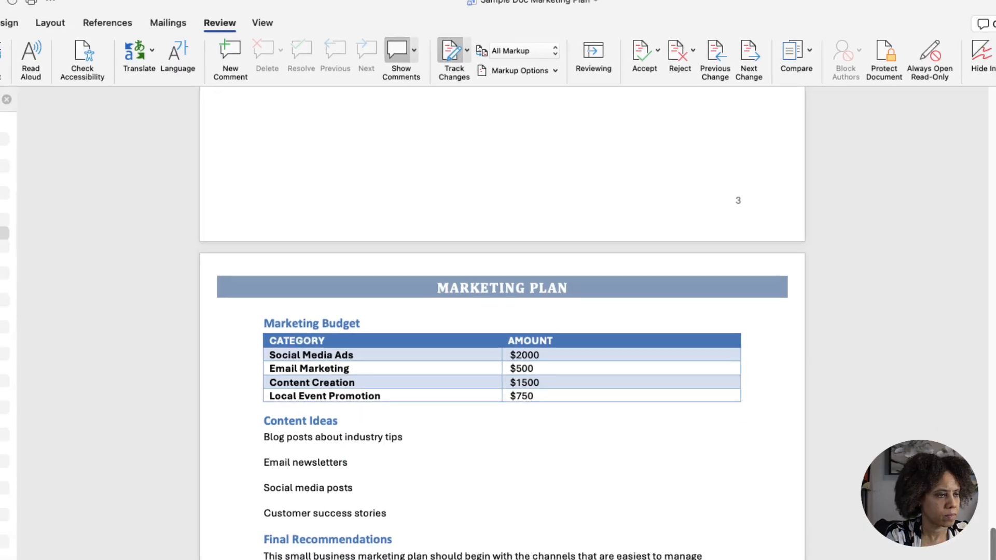
type(" is a chang")
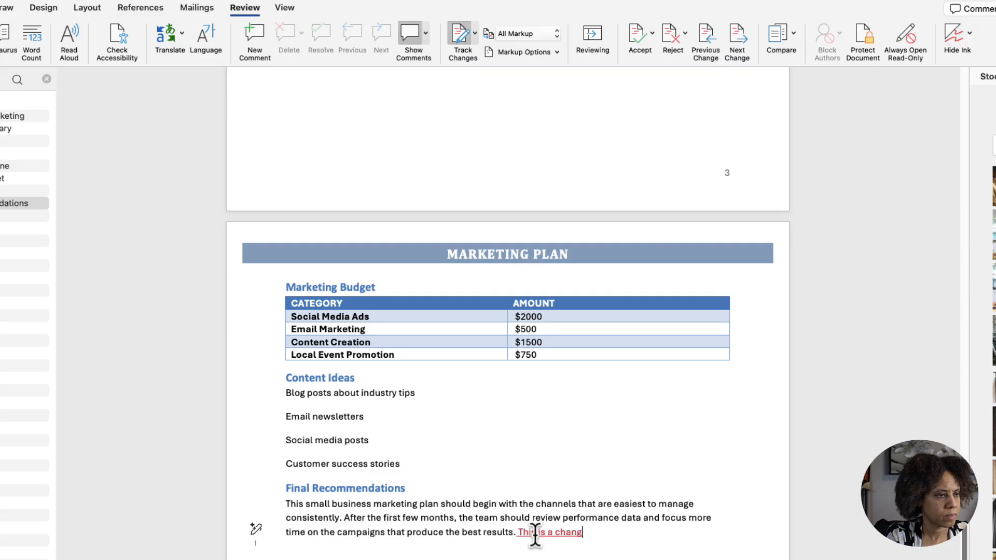
type("e.")
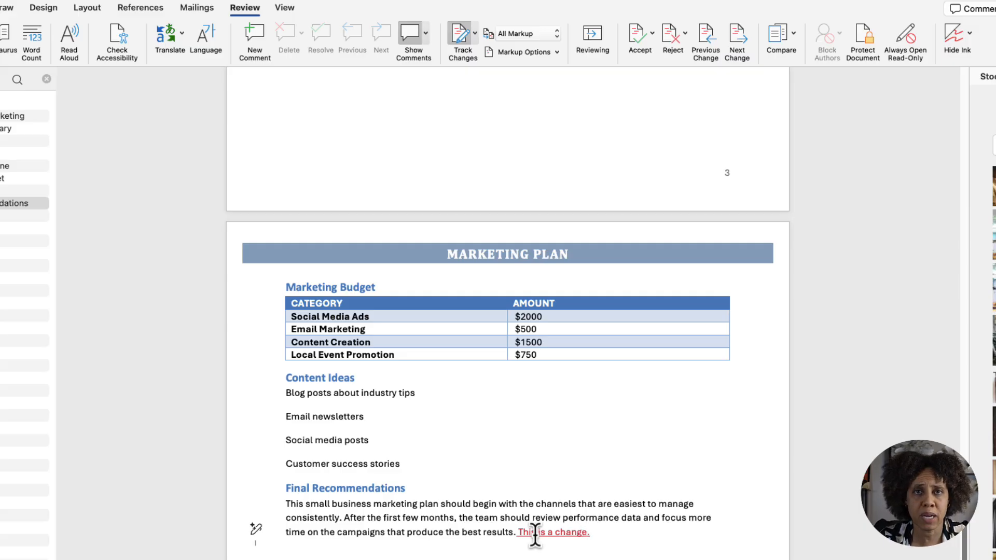
- Remove the tracked sentence from the end of the Final Recommendations paragraph
mouse_move(545, 533)
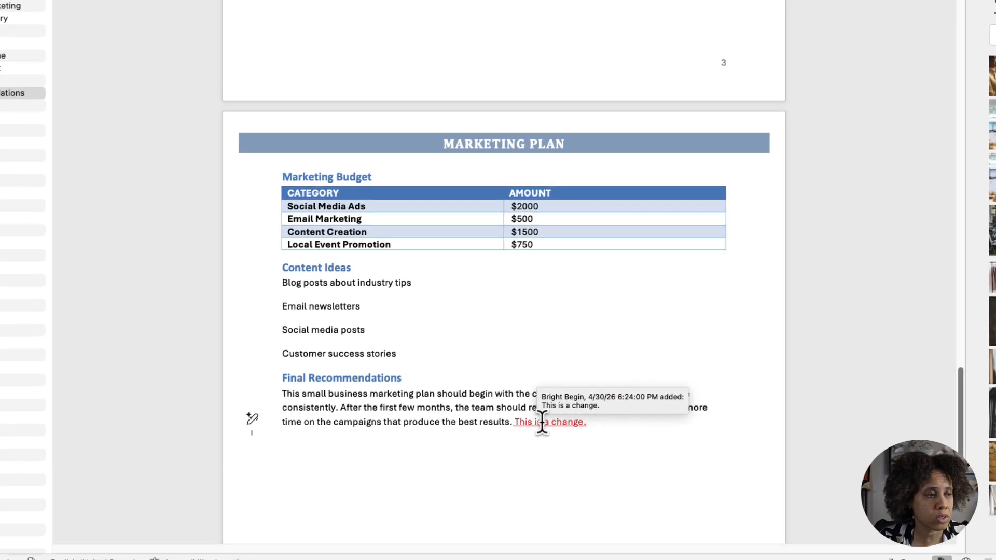
right_click(542, 421)
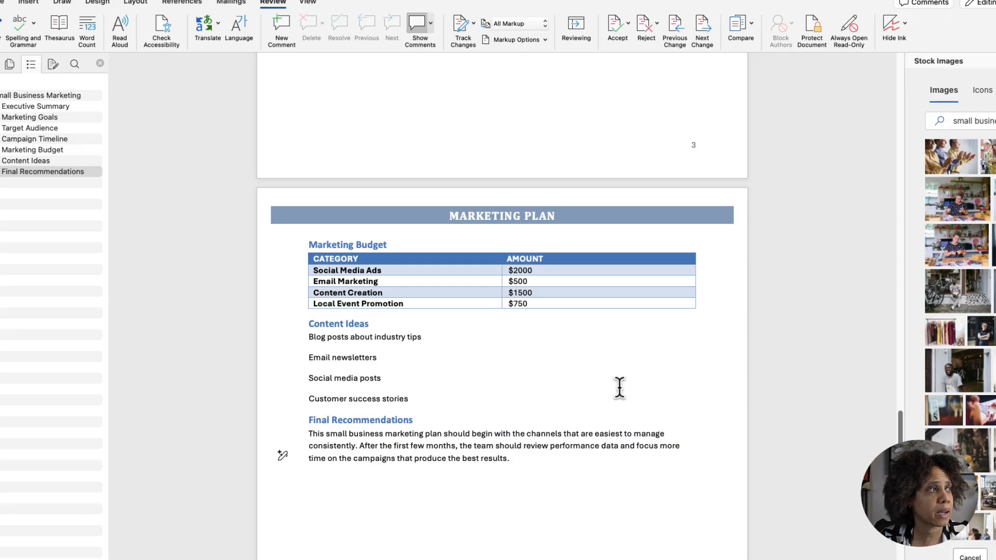
- Post the comment "Do we like the word results?" on the last word of the Final Recommendations paragraph
left_click(282, 27)
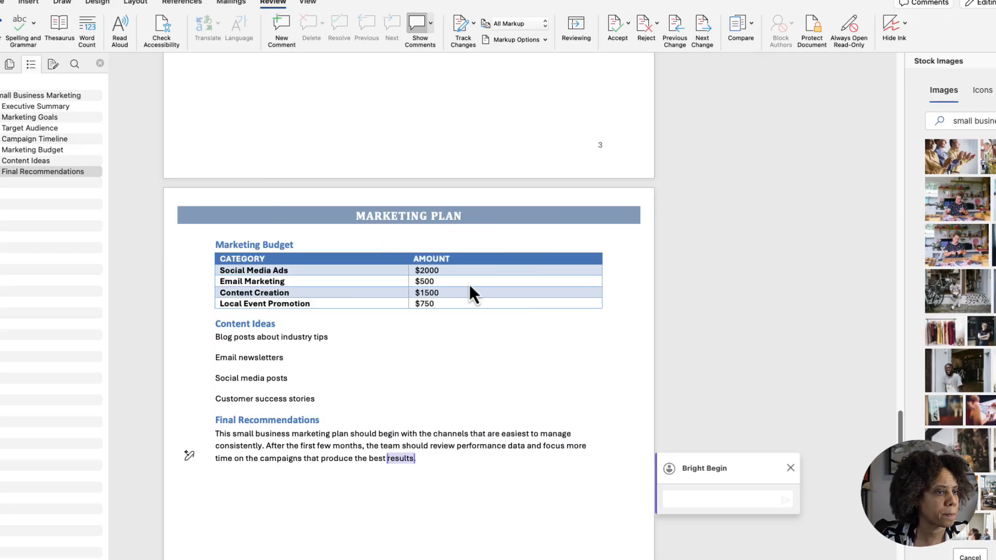
type("Do")
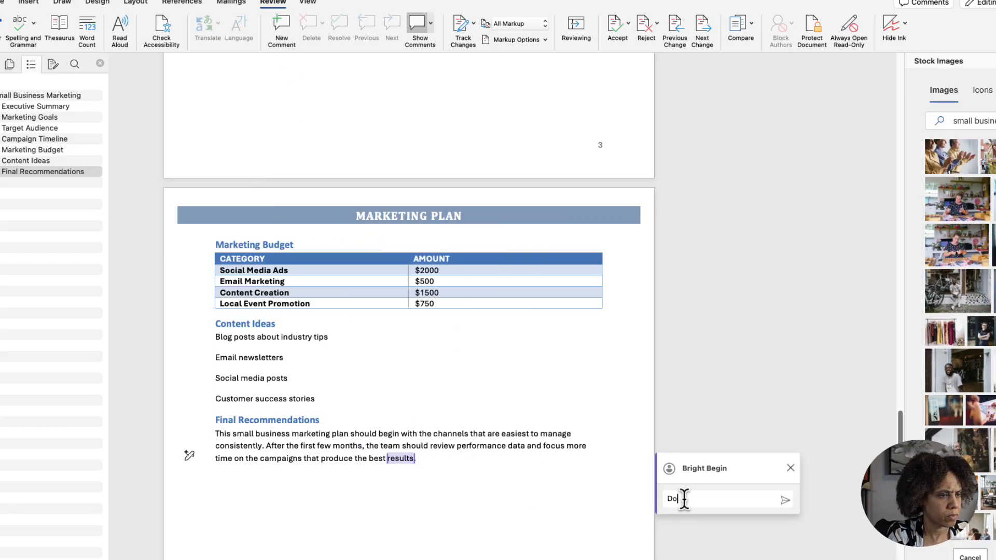
type(" you like the word results?")
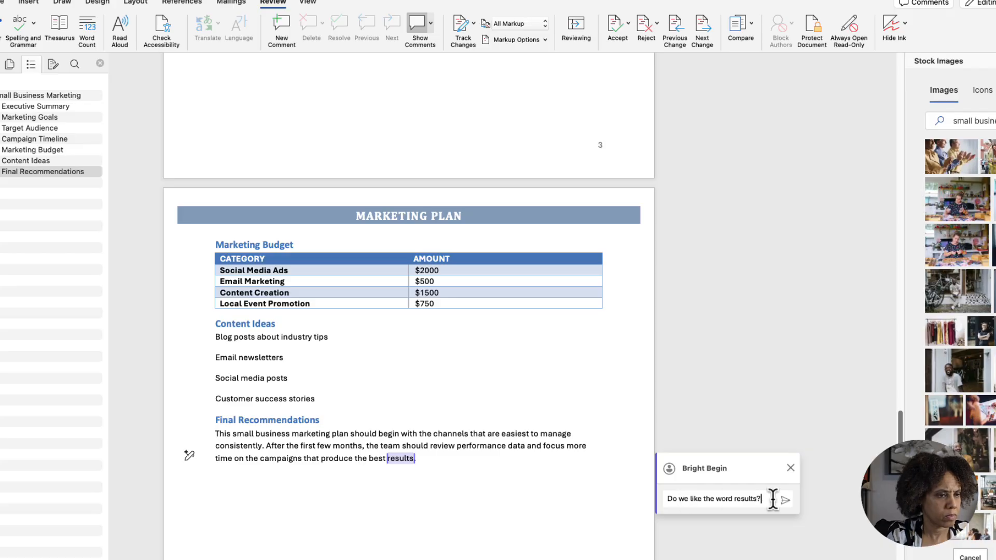
left_click(786, 500)
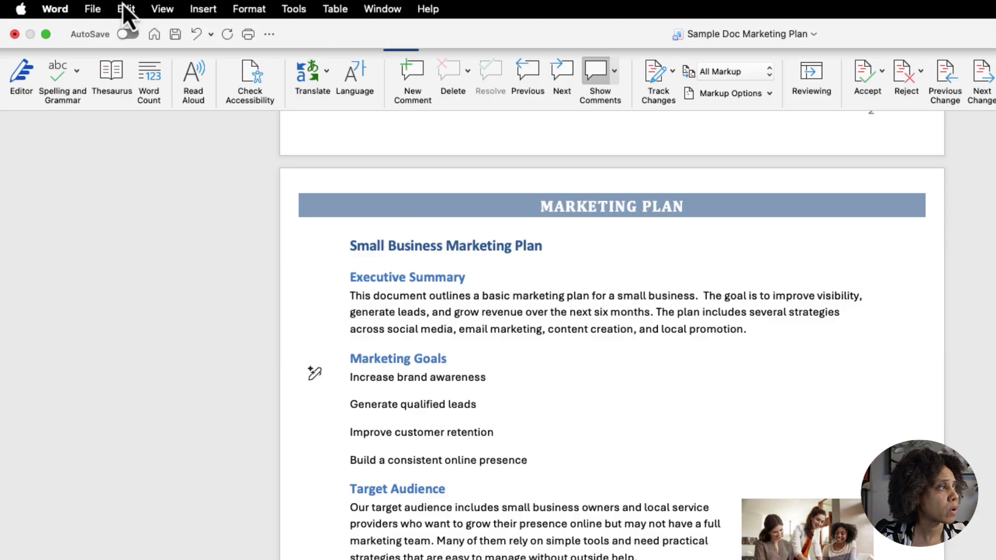
- Replace every occurrence of "small business" with "local business" throughout the document
left_click(124, 11)
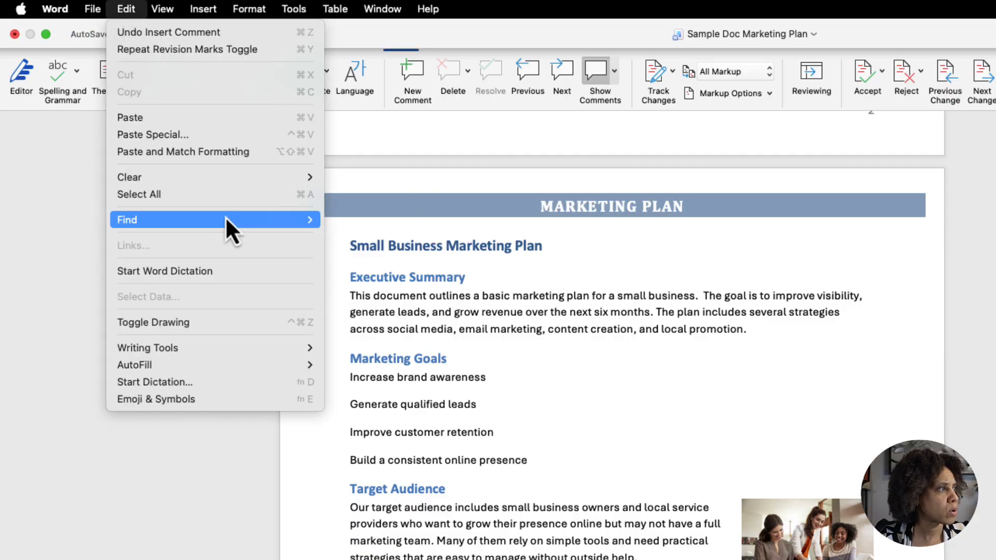
mouse_move(226, 217)
left_click(393, 281)
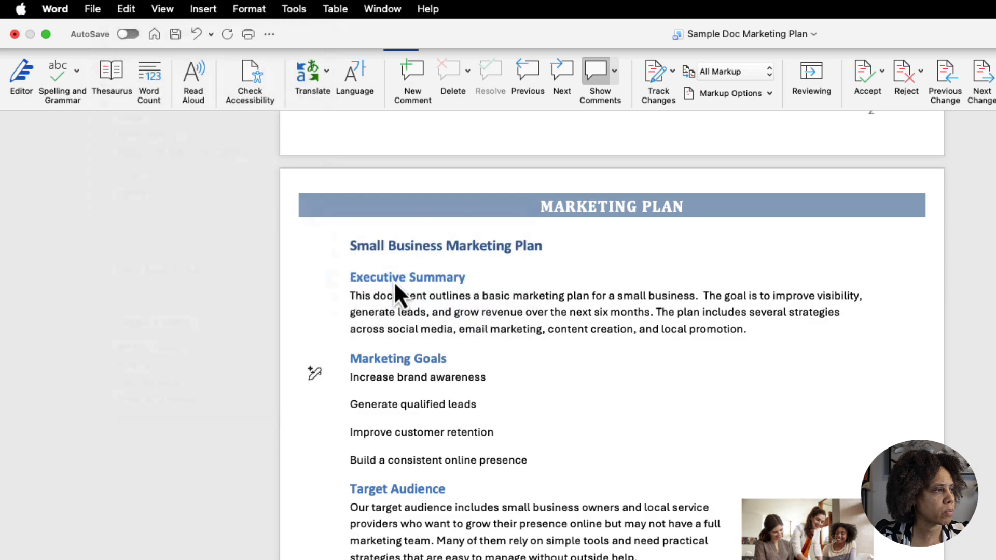
type("small business")
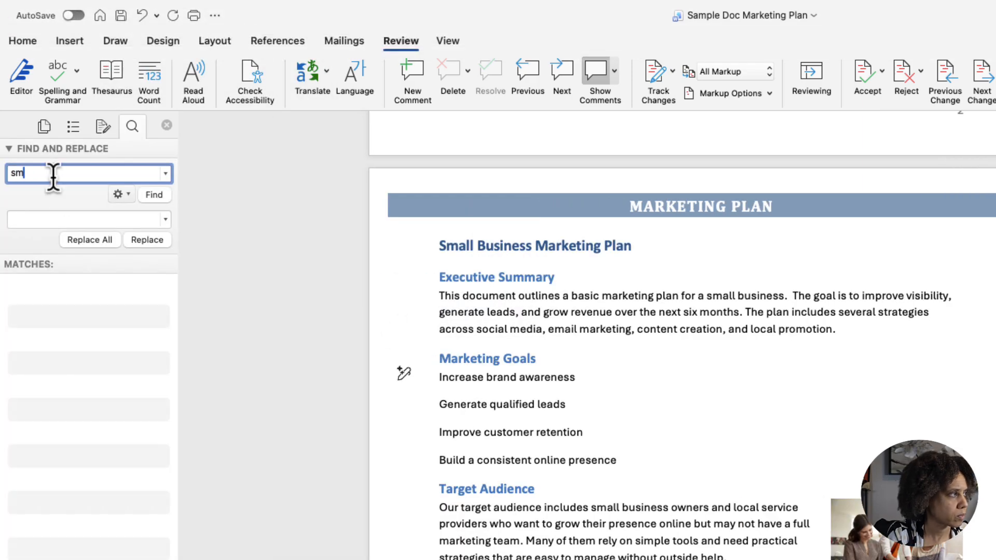
left_click(42, 218)
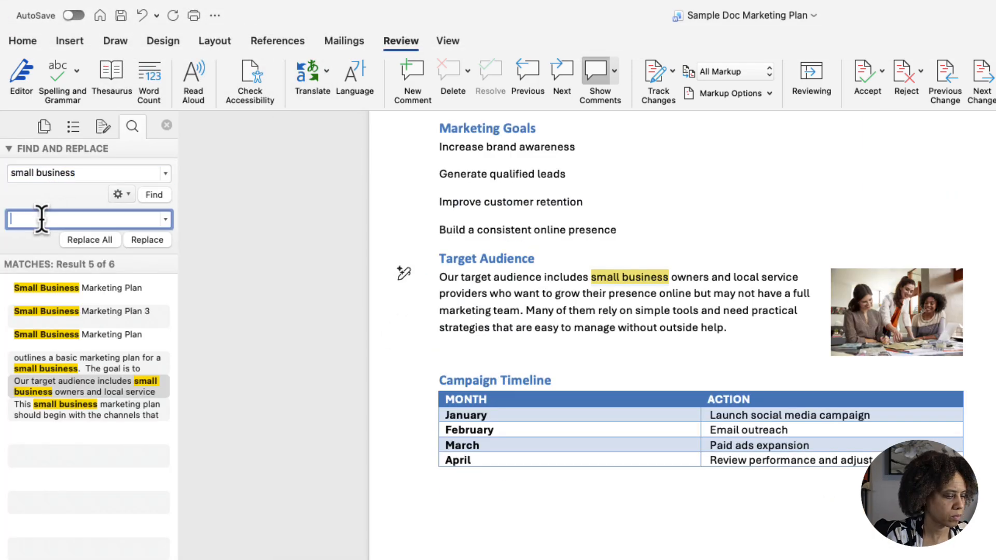
type("local business")
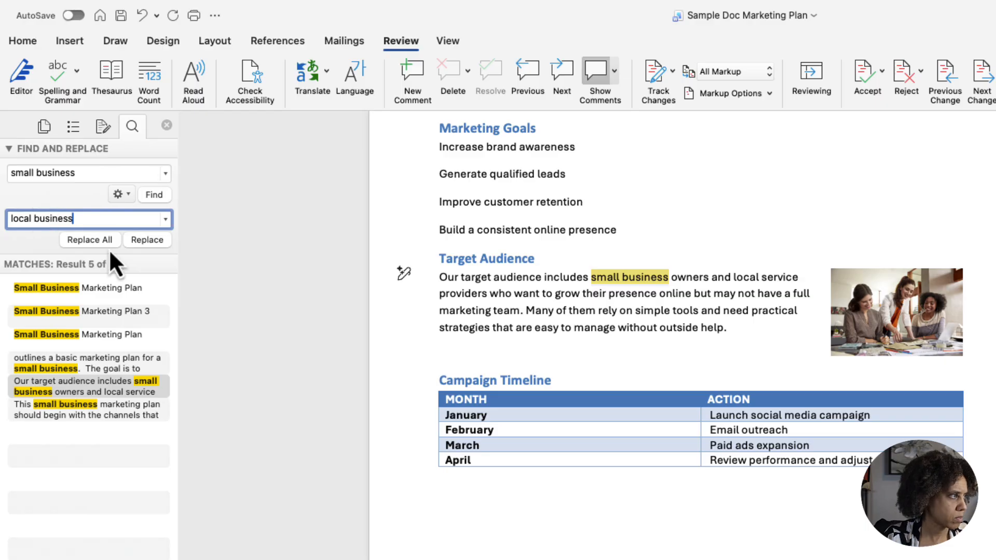
left_click(89, 240)
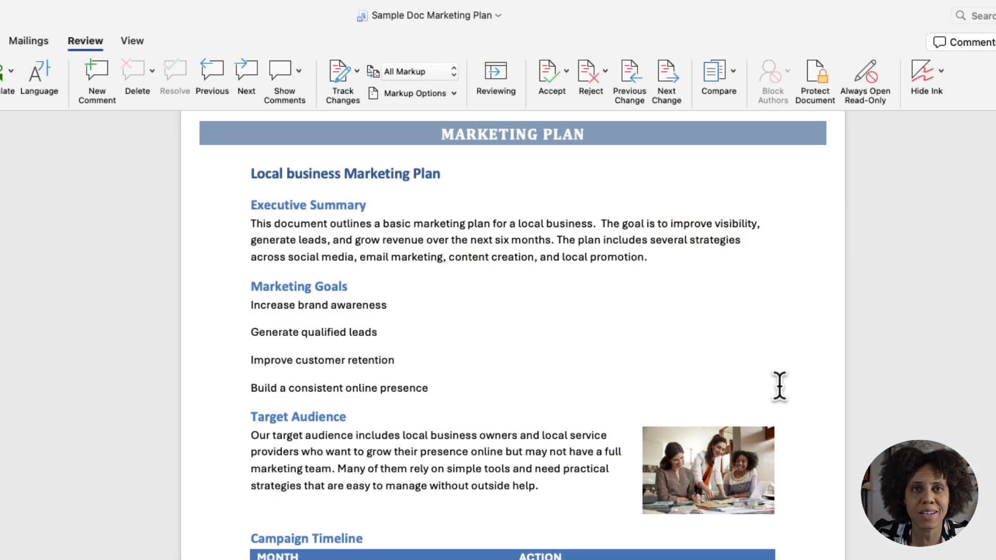
scroll(520, 411, "up", 15)
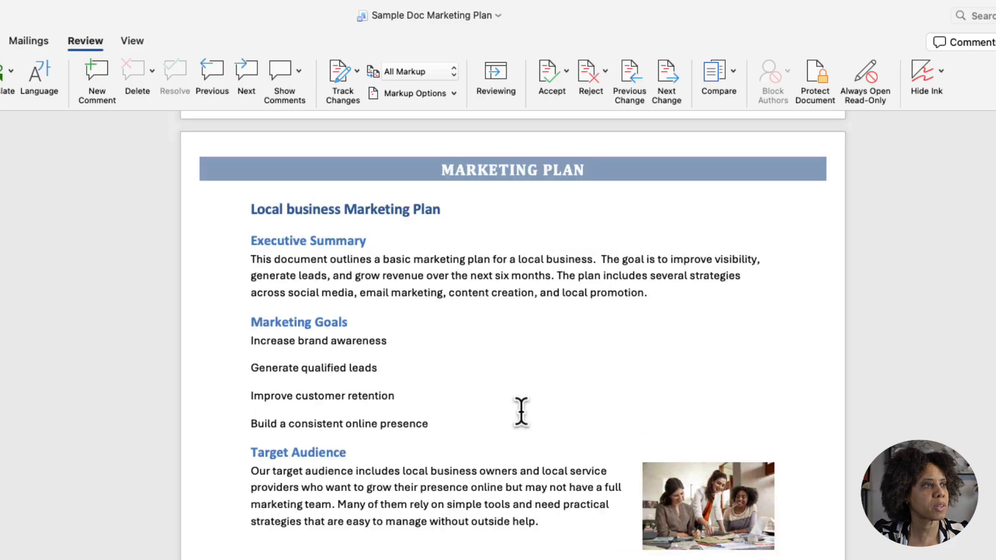
scroll(521, 412, "up", 10)
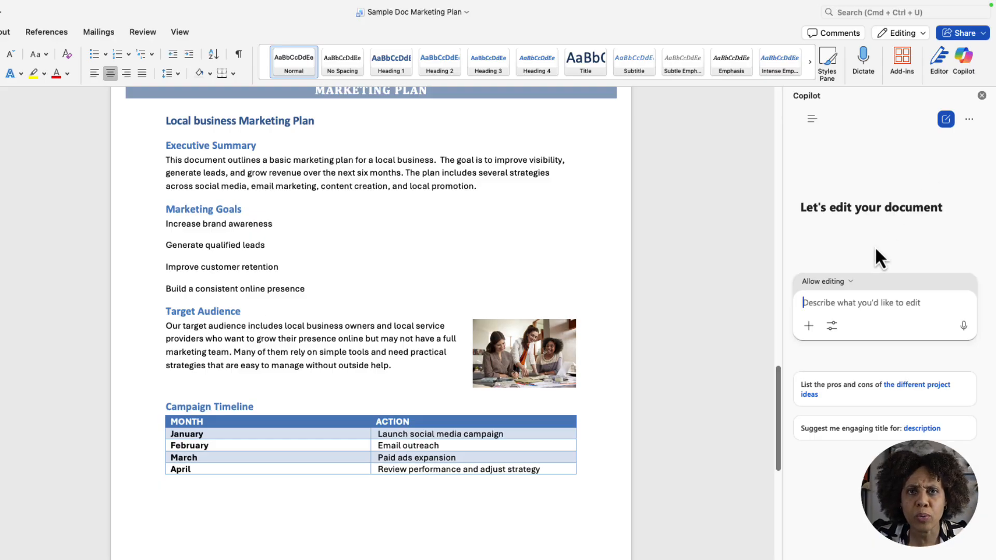
- Send Copilot the prompt "Summarize this document" to generate a summary of the marketing plan
type("Summarize")
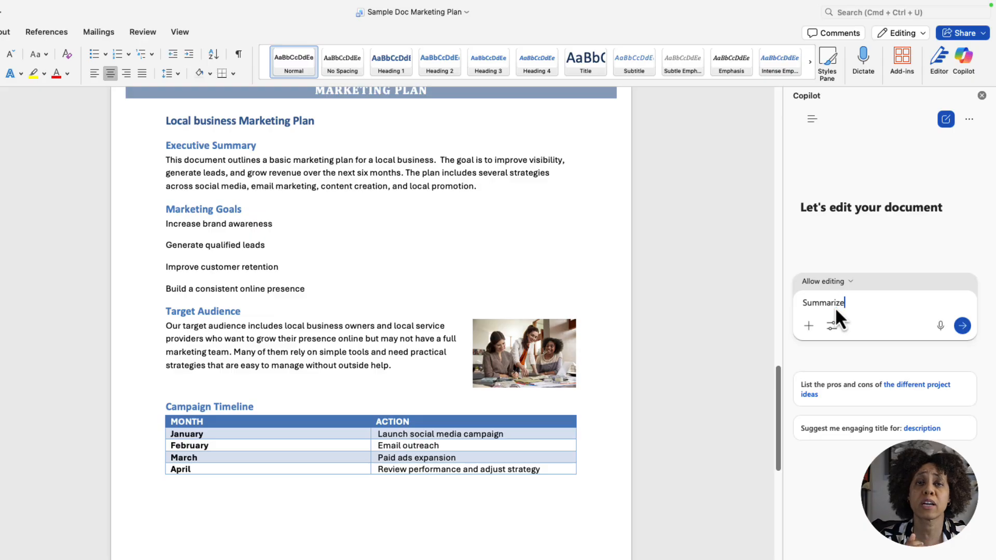
type(" this document")
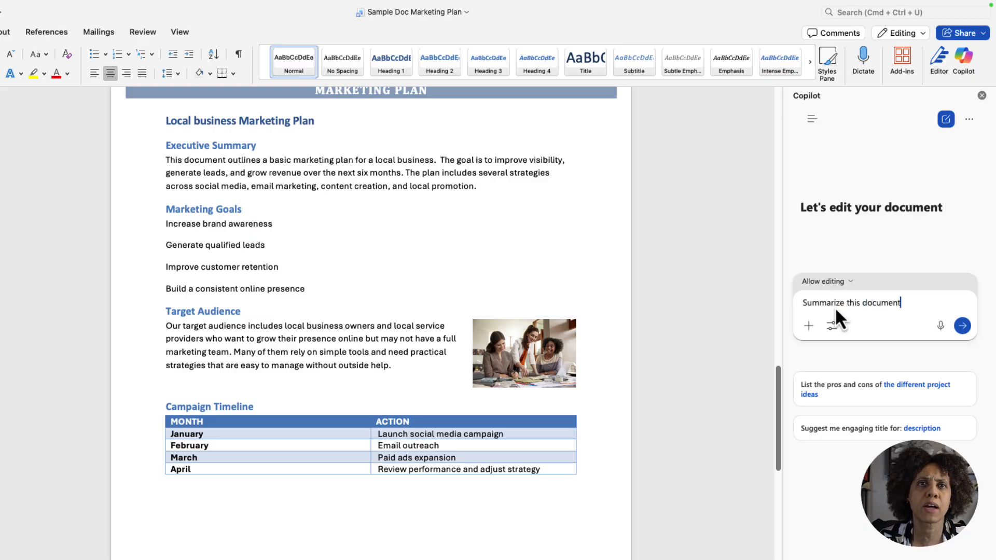
left_click(961, 326)
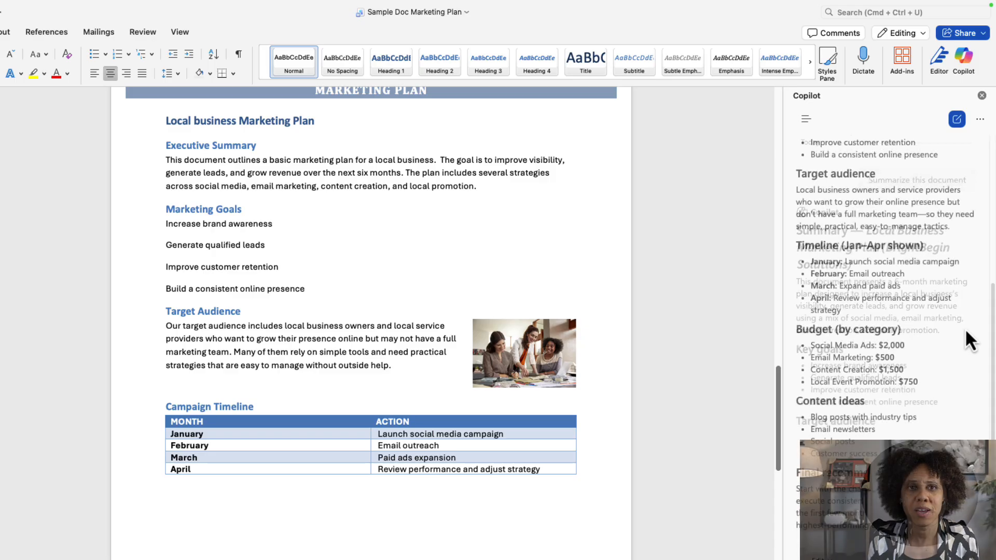